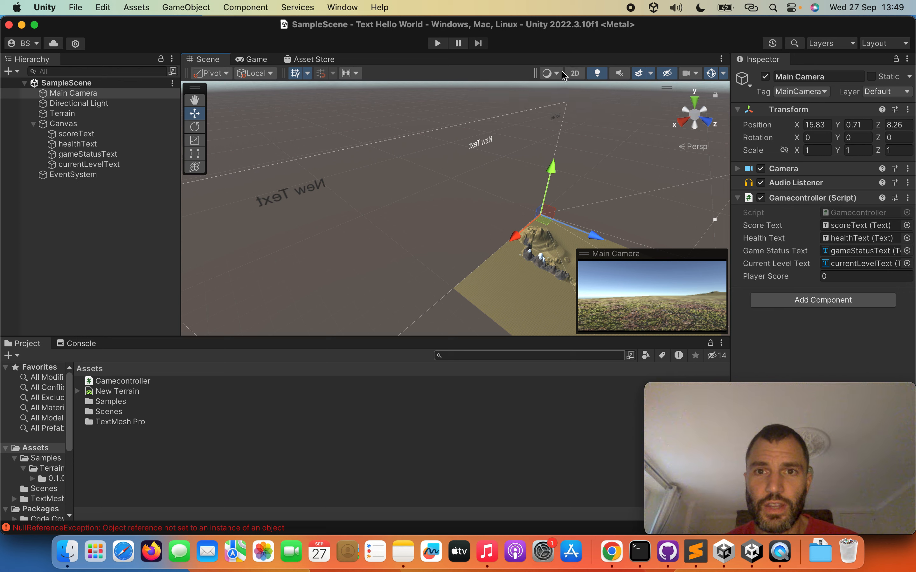
Step: Examine the Main Camera's placement at the terrain's corner and the surrounding landscape from several angles
double_click(55, 94)
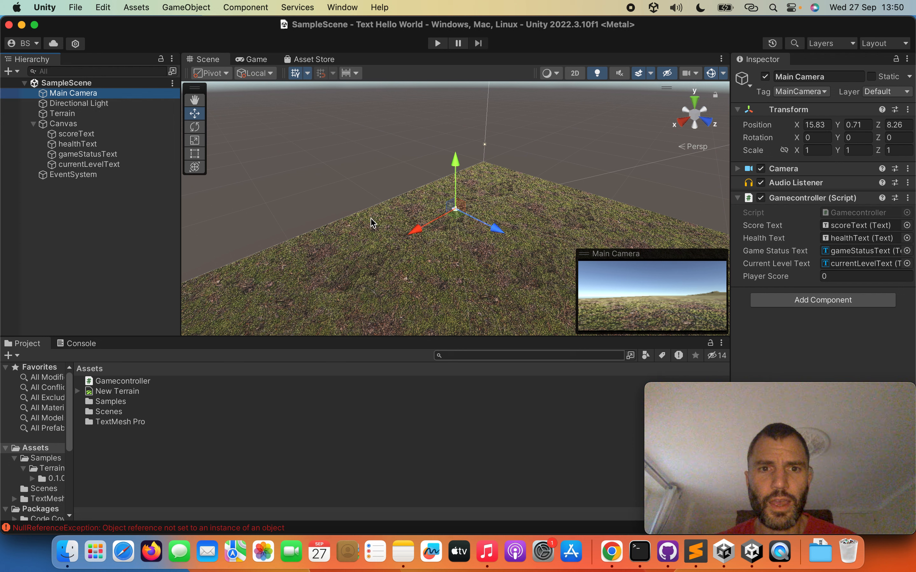
left_click(434, 211)
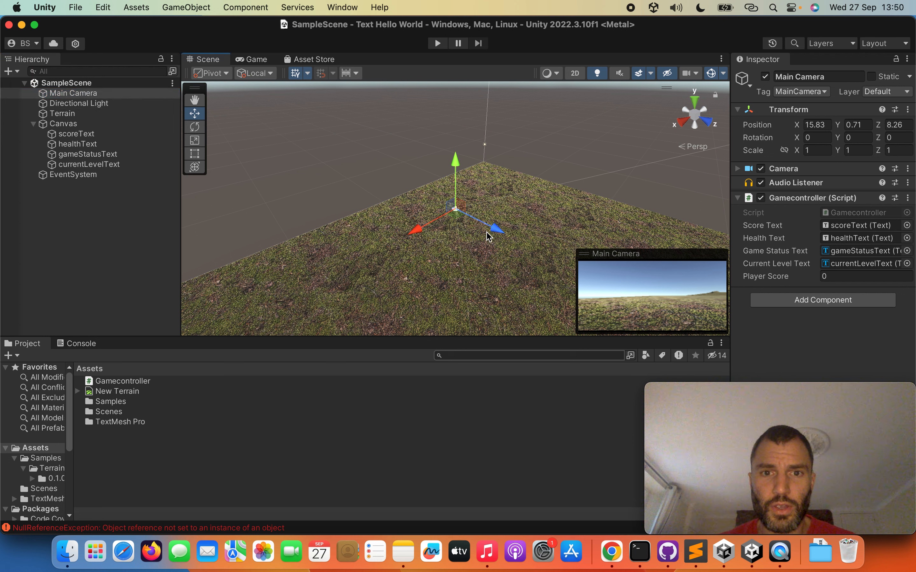
left_click(348, 182)
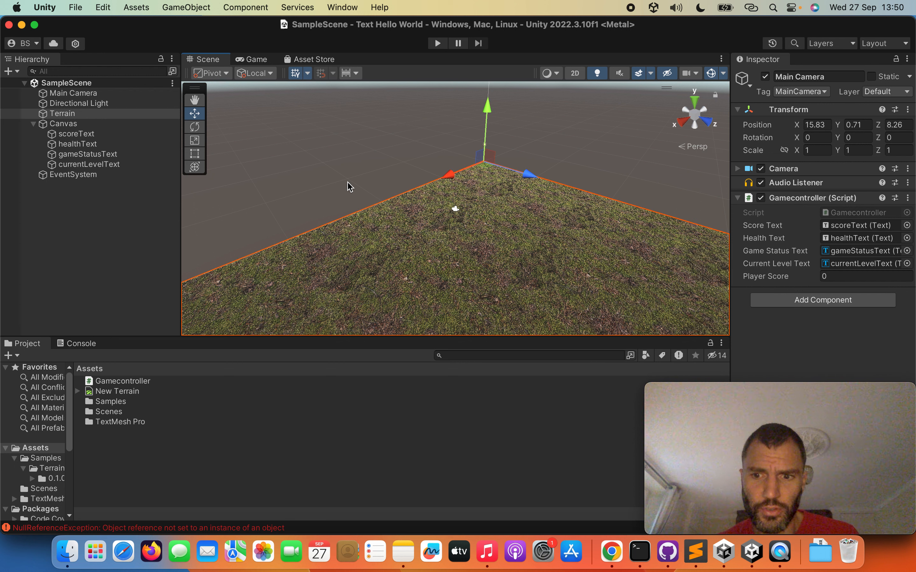
left_click(402, 182)
left_click_drag(403, 183, 741, 108, "alt")
left_click(380, 187)
scroll(533, 165, "up", 3)
left_click_drag(533, 169, 620, 143, "alt")
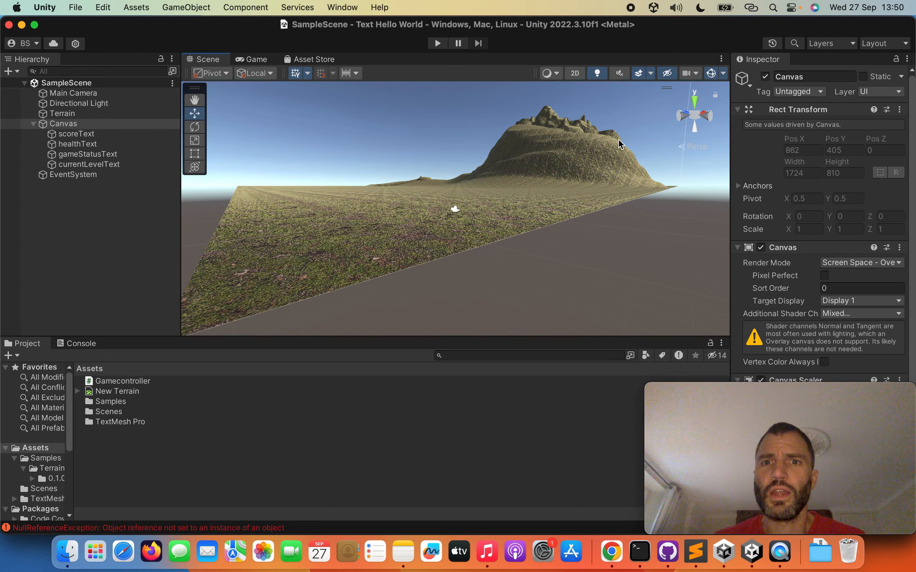
scroll(544, 163, "down", 5)
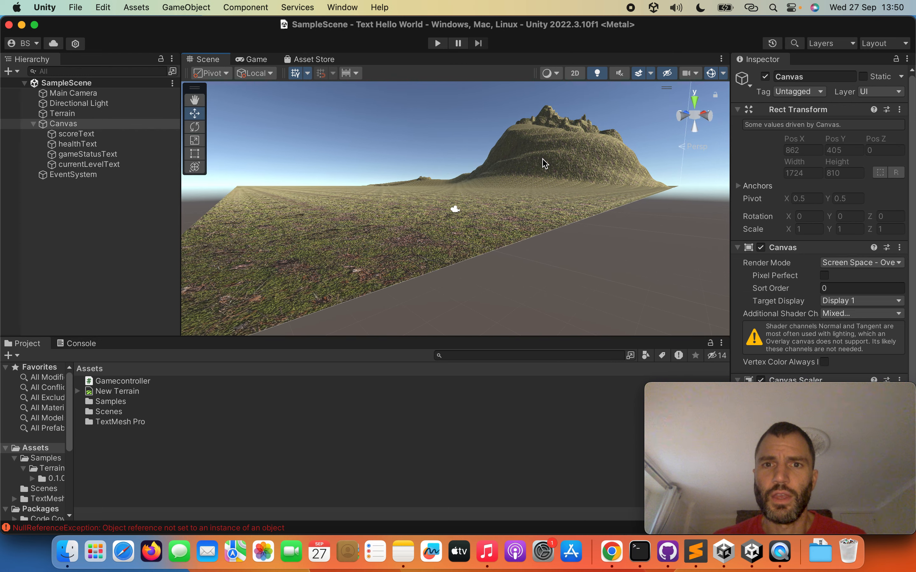
scroll(544, 163, "down", 3)
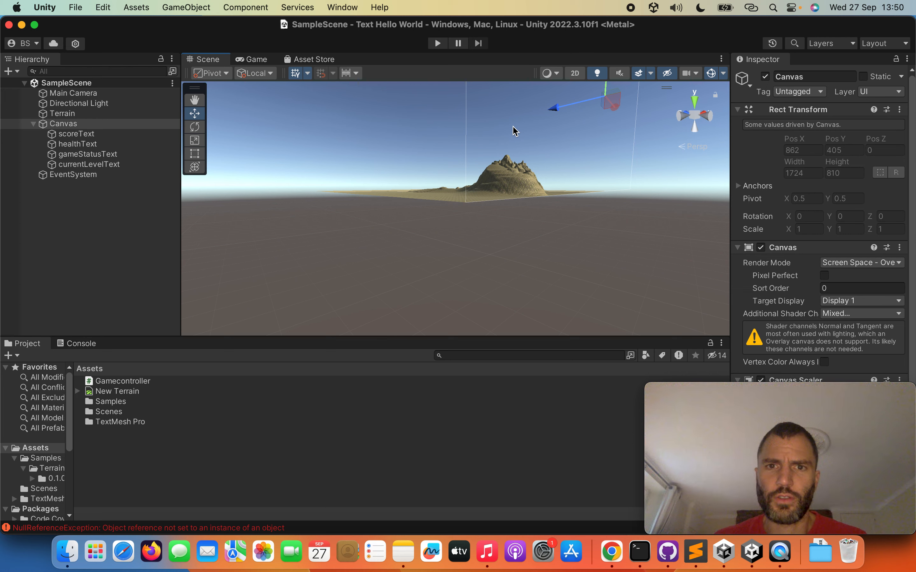
left_click_drag(514, 128, 477, 297, "alt")
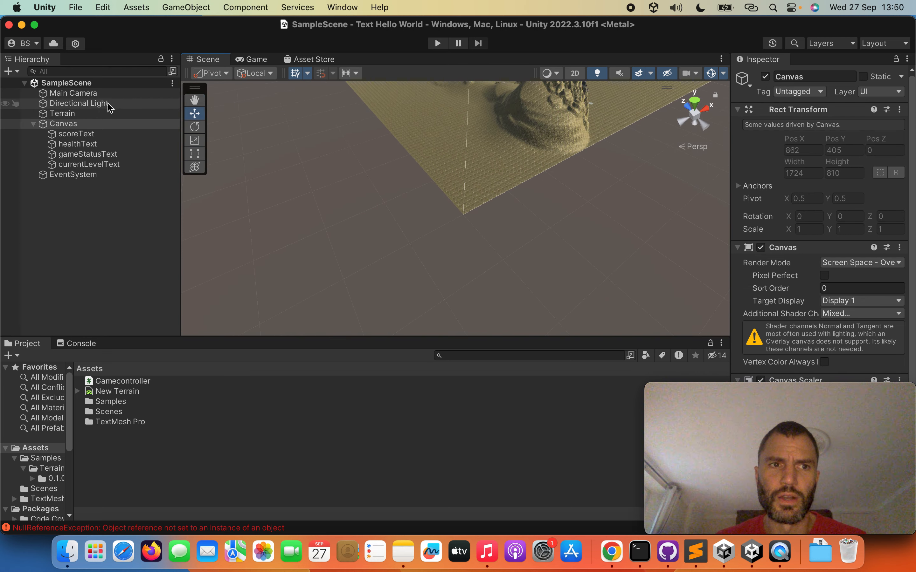
Step: Move the Main Camera from the terrain's corner onto the grass near the mountains, at about X 471.85, Y 1.5, Z 466
left_click(73, 94)
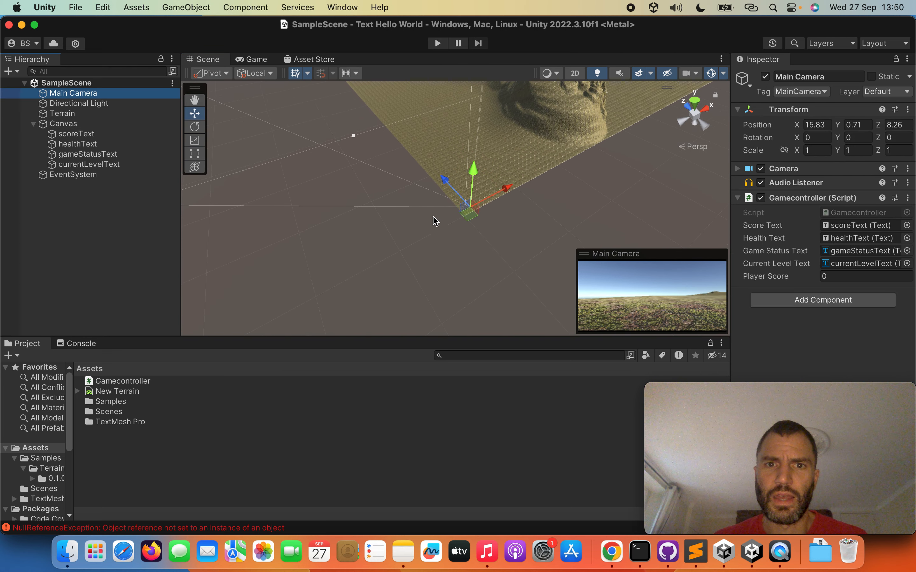
left_click_drag(471, 173, 490, 106)
scroll(491, 104, "up", 1)
scroll(492, 106, "down", 6)
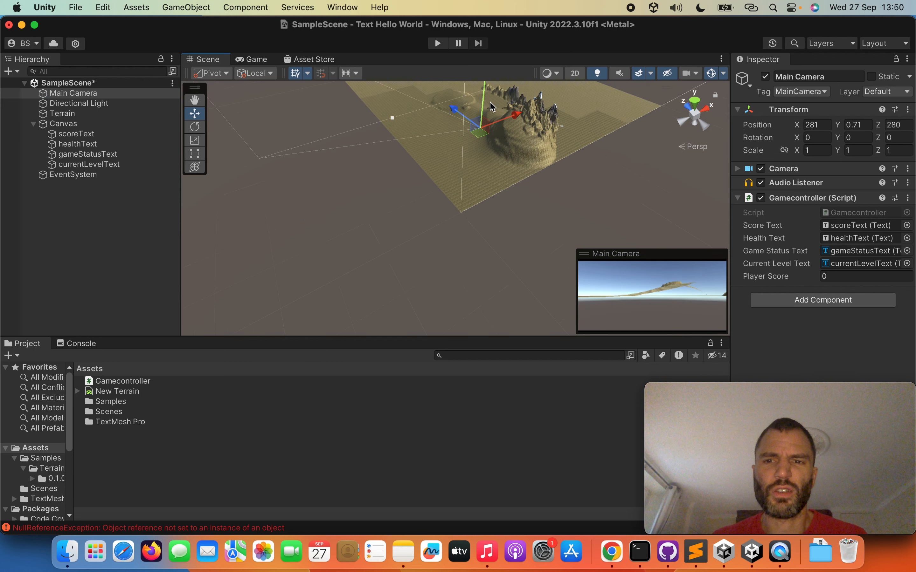
left_click_drag(472, 160, 488, 131)
double_click(74, 93)
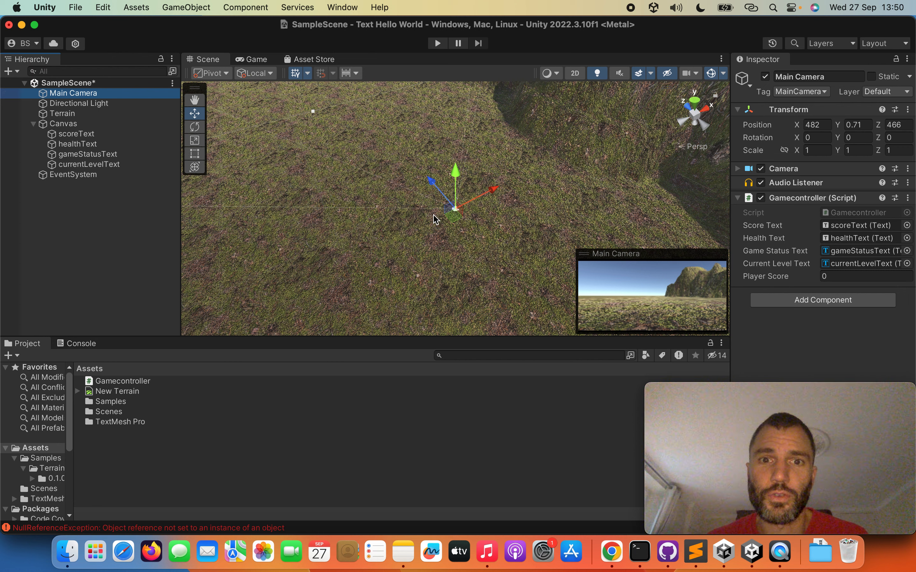
left_click_drag(492, 191, 468, 143)
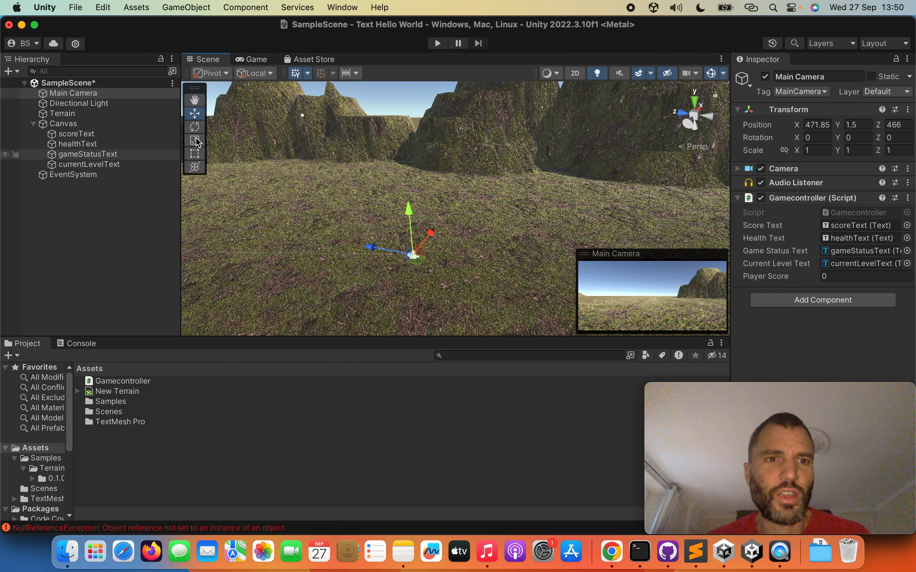
Step: Rotate the Main Camera about its Y axis to about 167.54 degrees so it faces the rocky peaks, and check its direction
left_click(195, 127)
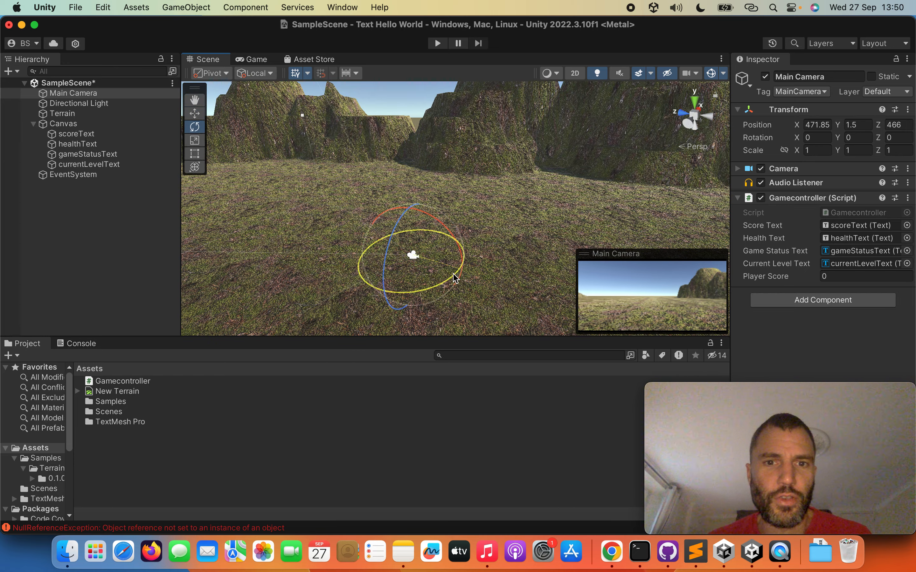
left_click_drag(442, 302, 362, 283)
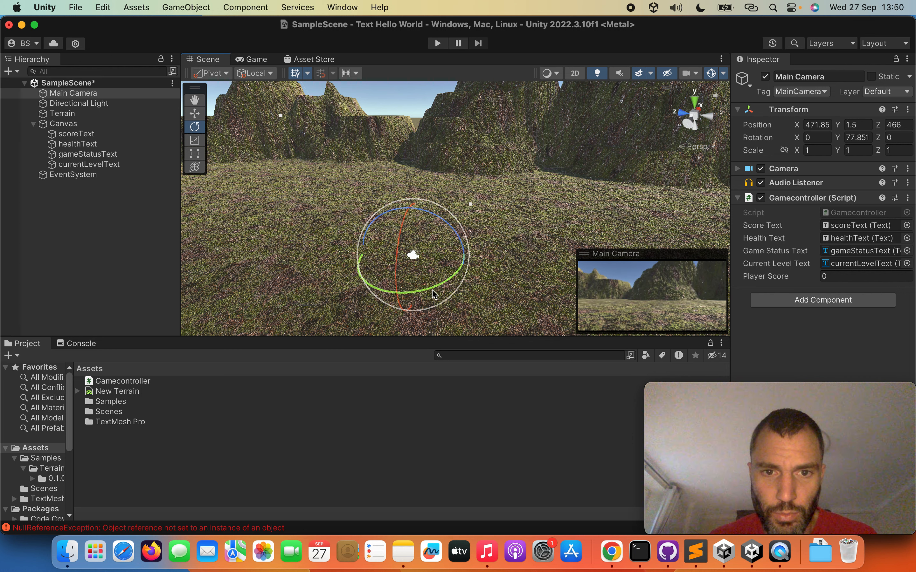
left_click_drag(423, 295, 223, 239)
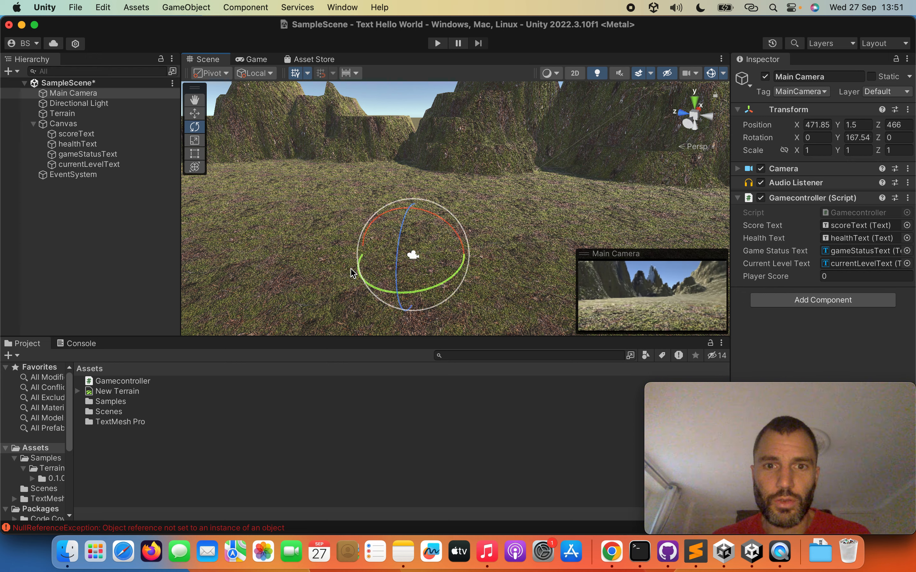
double_click(73, 93)
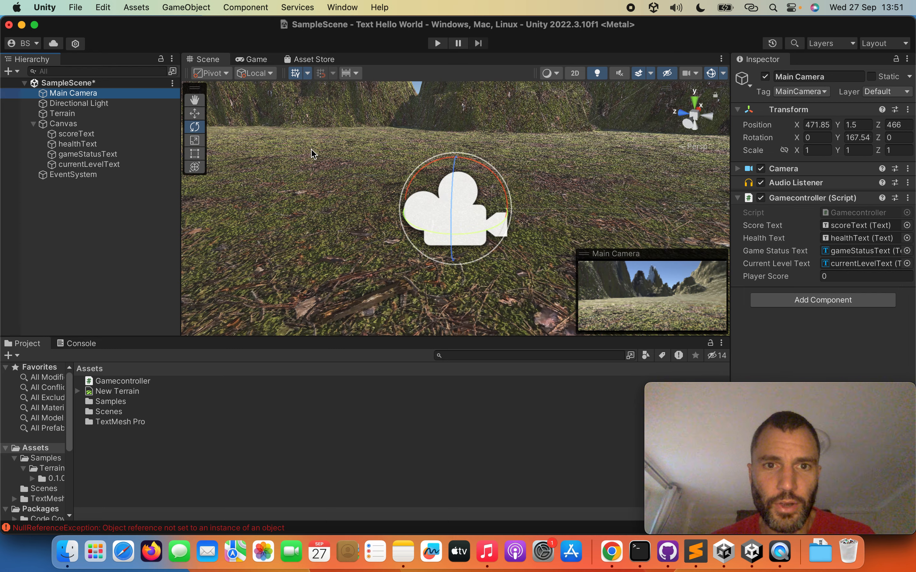
left_click(332, 197, "alt")
left_click_drag(332, 196, 428, 201, "alt")
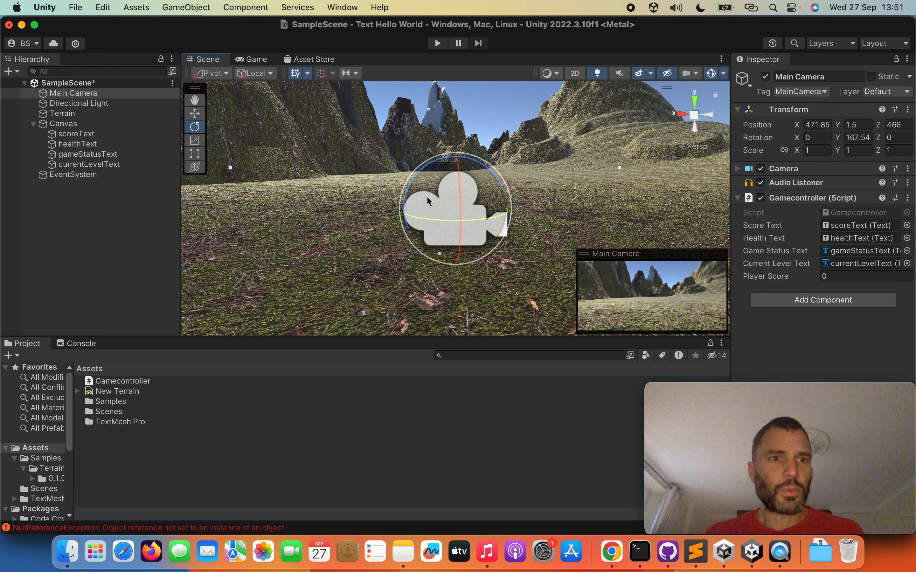
Step: Collapse the Canvas group and add a 3D cube as a child of the Main Camera, keeping the name Cube
left_click(33, 124)
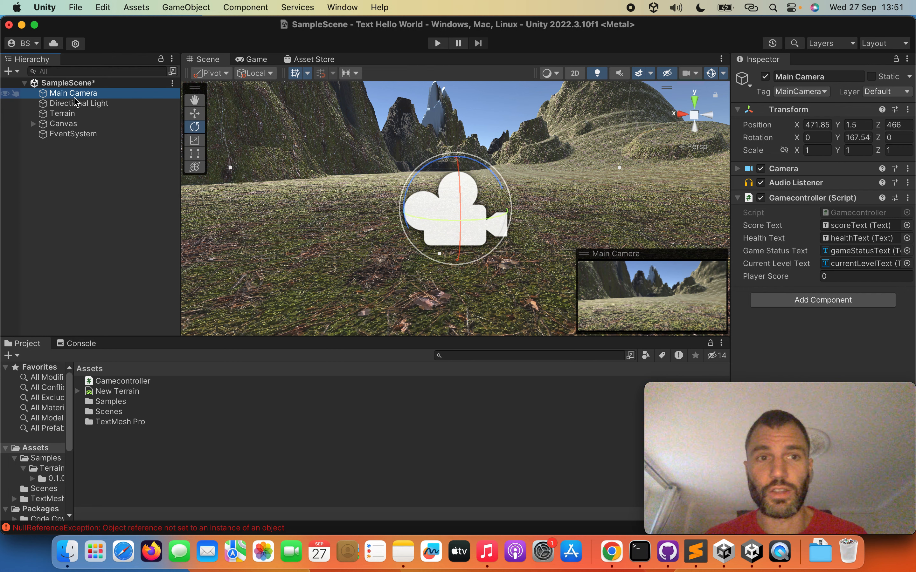
right_click(72, 98)
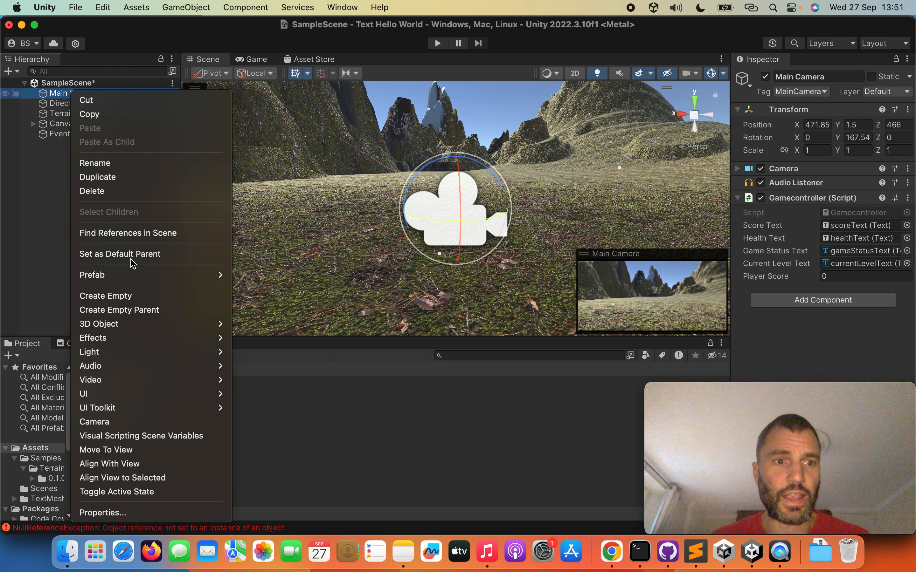
mouse_move(137, 328)
left_click(246, 326)
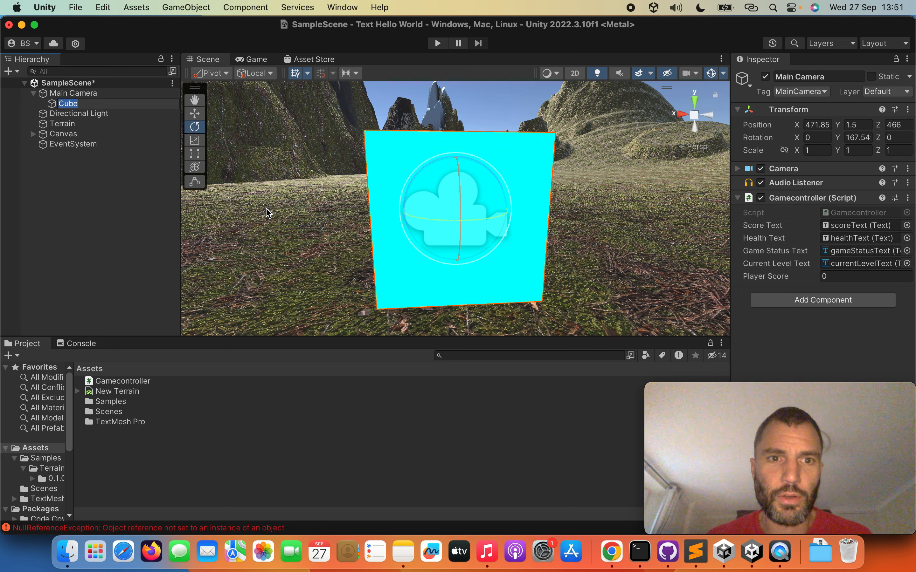
key("Return")
Step: Move the Cube forward in front of the camera along its local Z axis to about Z 5.84
scroll(267, 212, "up", 2)
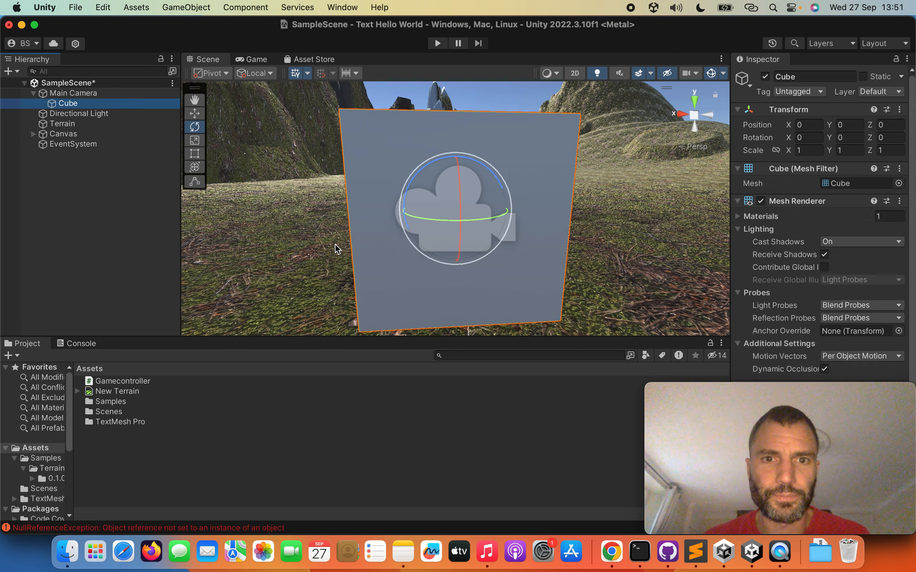
scroll(335, 245, "down", 6)
scroll(337, 247, "down", 5)
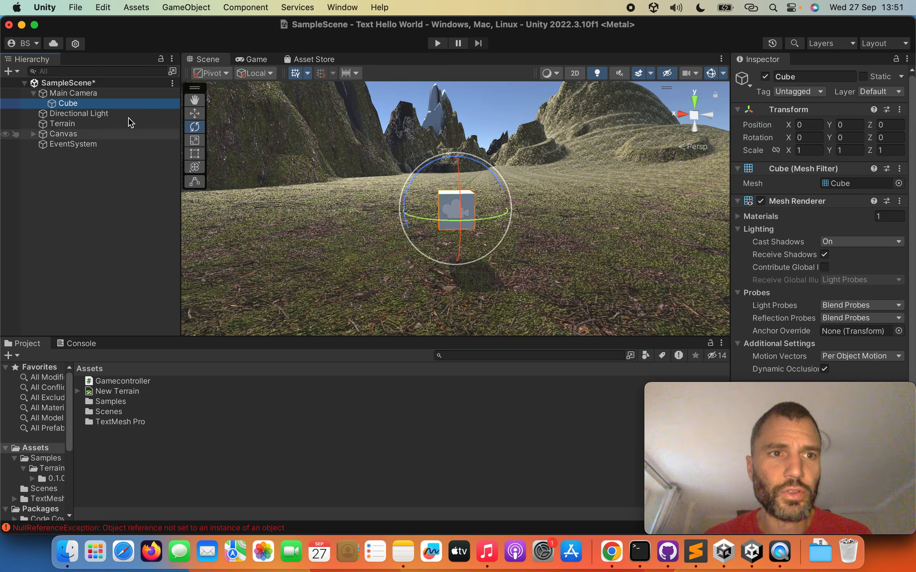
left_click(195, 114)
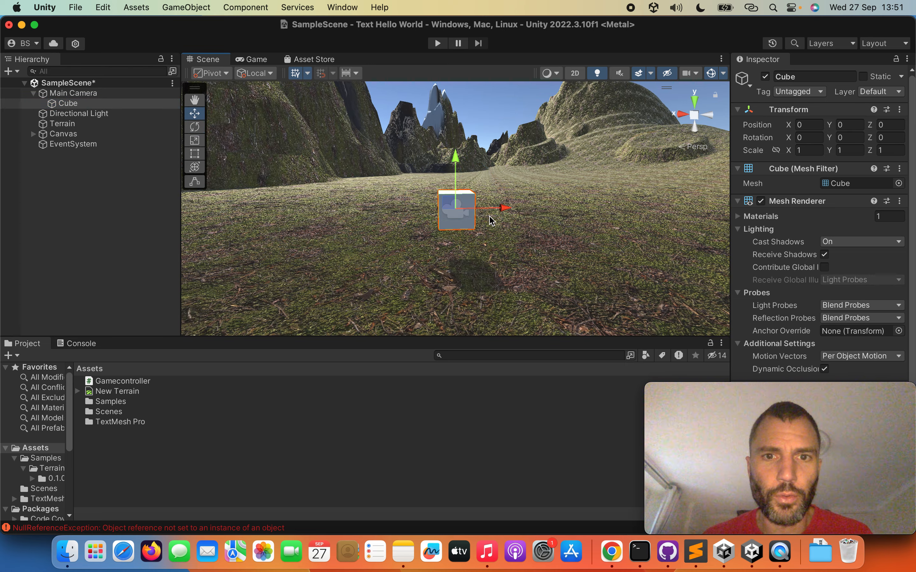
left_click_drag(529, 202, 613, 181, "alt")
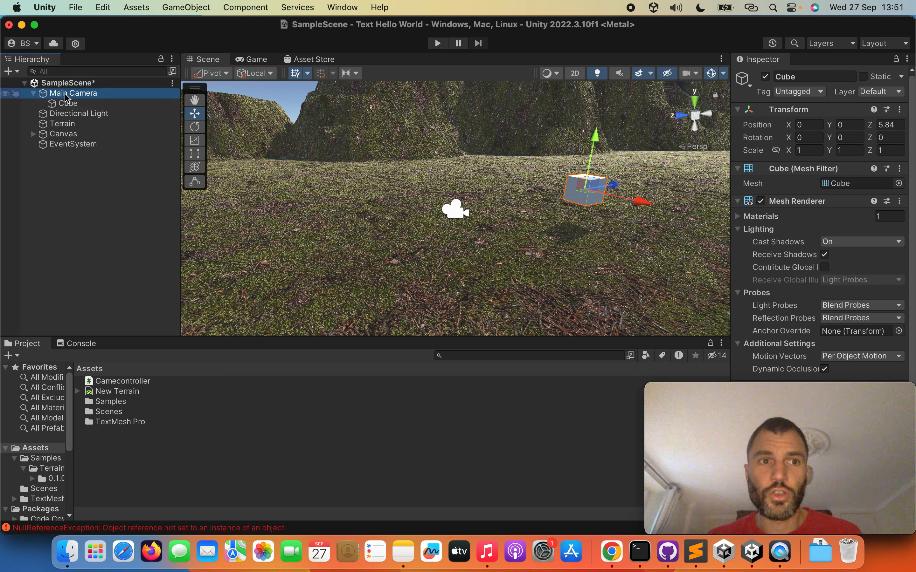
Step: Shift the Main Camera sideways to about X 472.33, Z 466.11, and unparent the Cube to the scene's top level
left_click(70, 93)
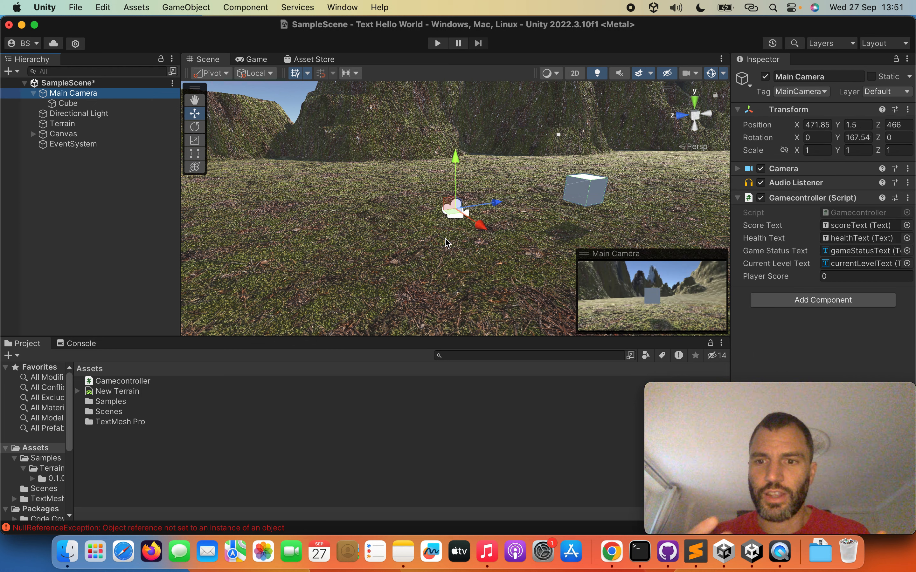
mouse_move(480, 230)
left_mouse_down()
mouse_move(446, 208)
mouse_move(476, 222)
left_mouse_up()
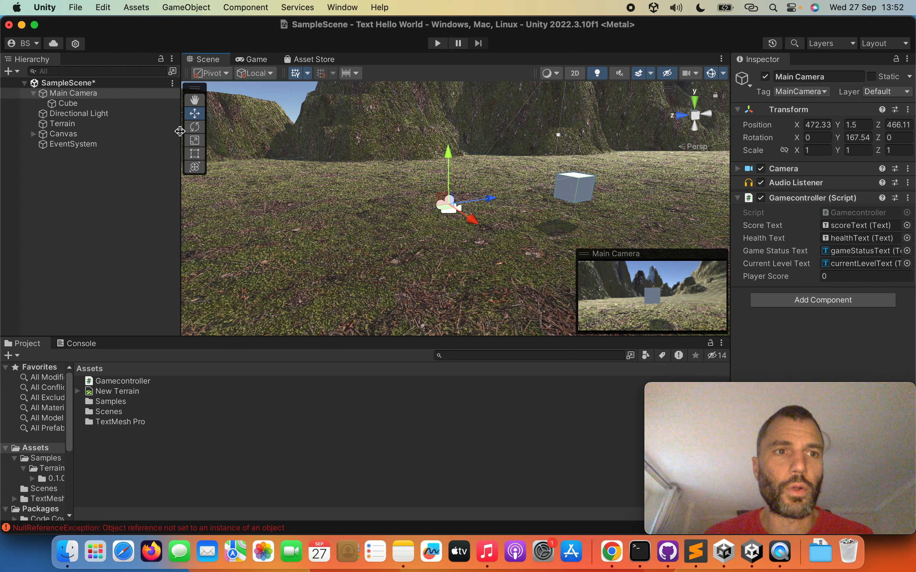
left_click(74, 107)
left_click_drag(74, 109, 57, 93)
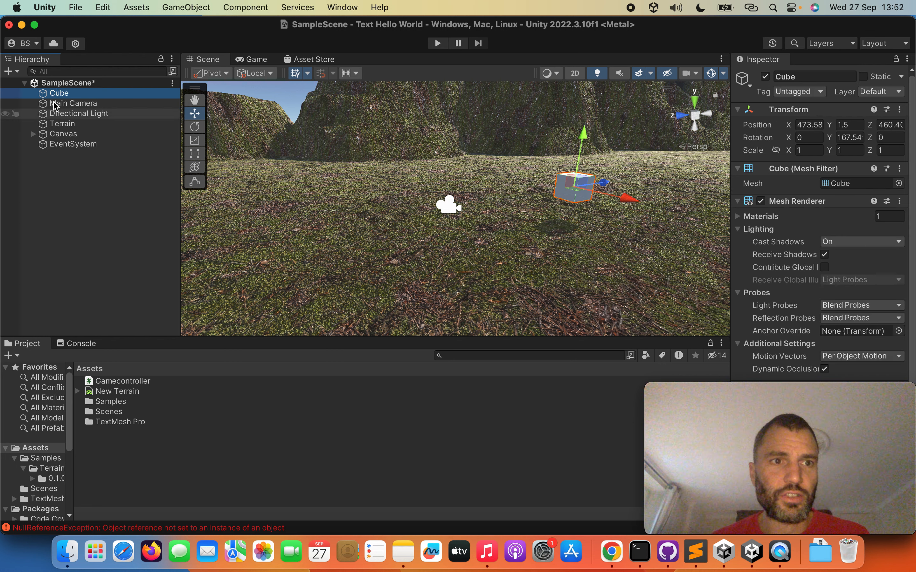
Step: Create a new material named redShiney in the Assets folder
right_click(212, 456)
mouse_move(294, 168)
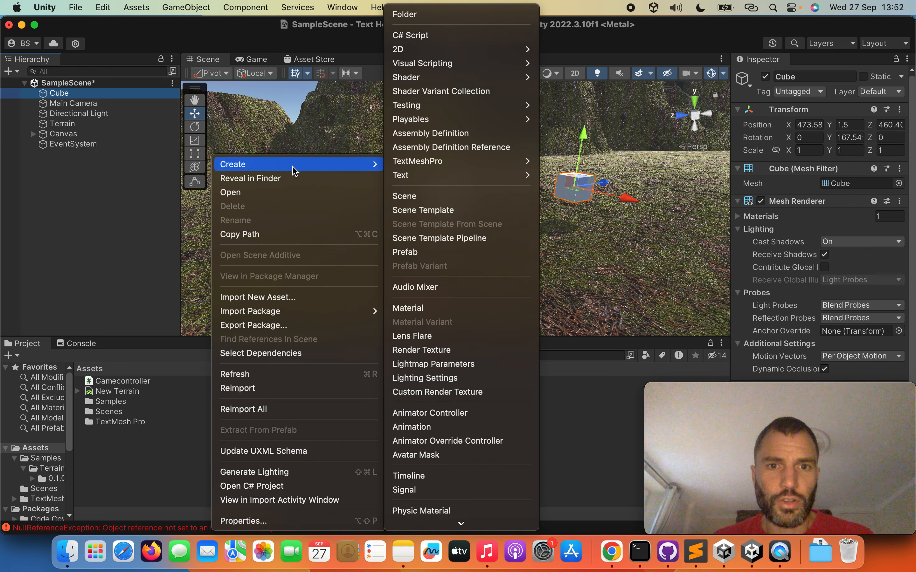
left_click(430, 307)
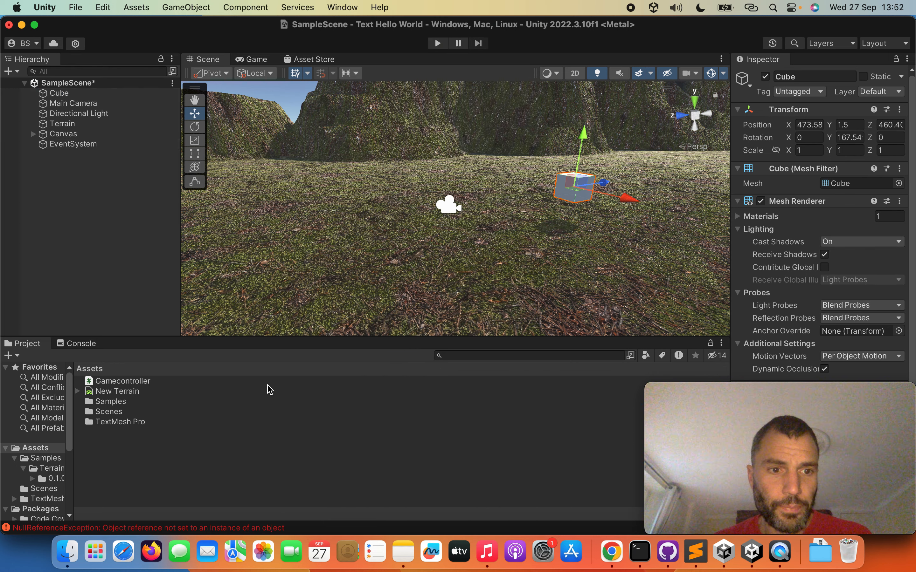
type("redShiney")
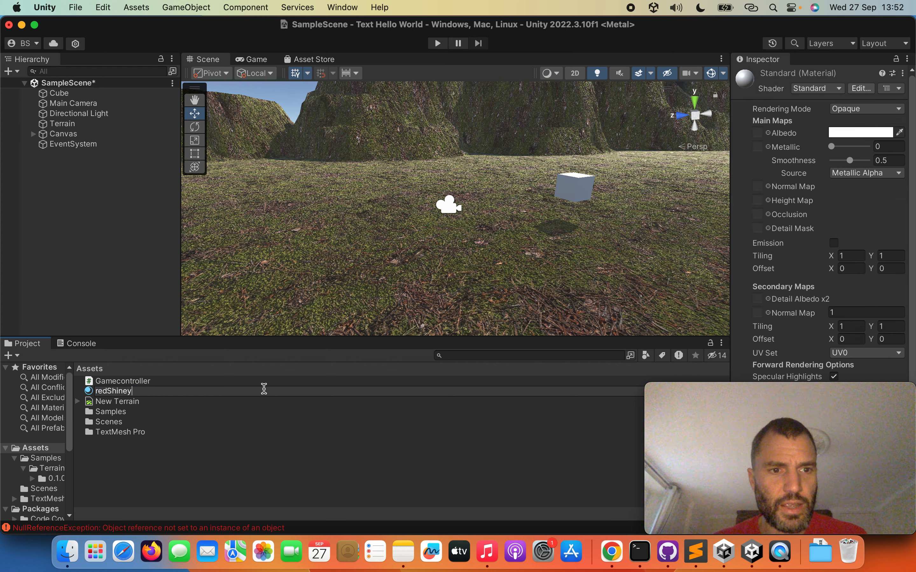
key("Return")
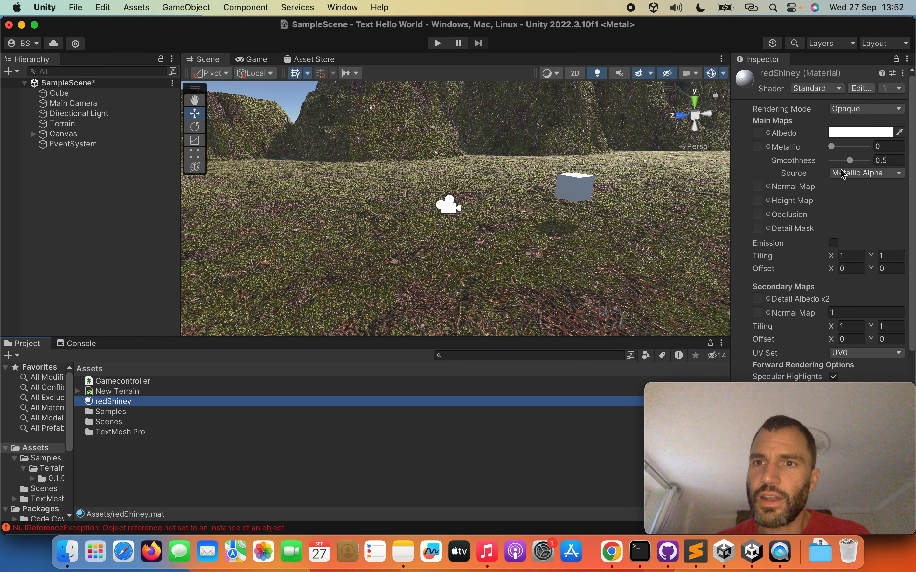
Step: Set the redShiney material's albedo colour to bright red and its Metallic value to 0.59
left_click(844, 135)
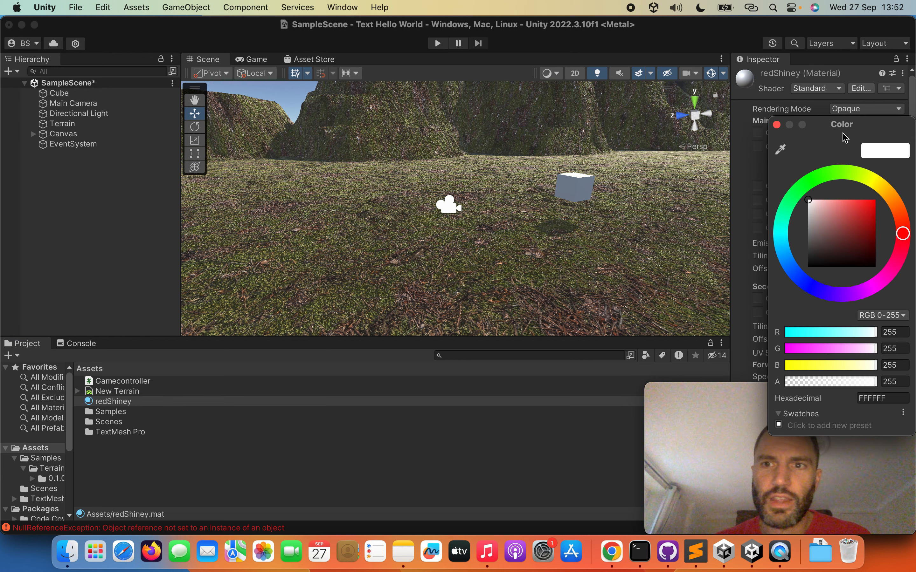
left_click_drag(838, 238, 874, 203)
left_click(777, 125)
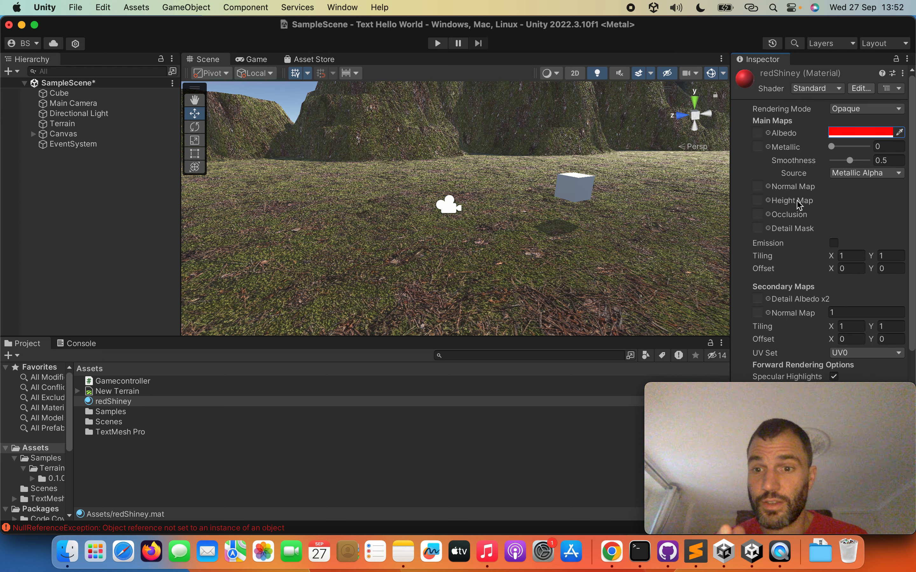
left_click_drag(832, 147, 856, 150)
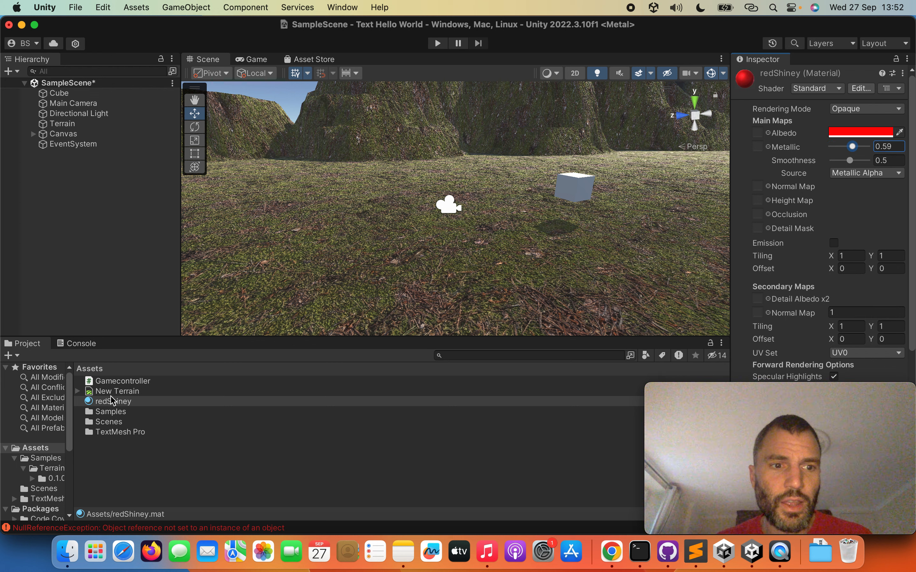
Step: Apply the redShiney material to the Cube and set its Smoothness to 1 and Metallic to 0.79
left_click_drag(109, 405, 569, 196)
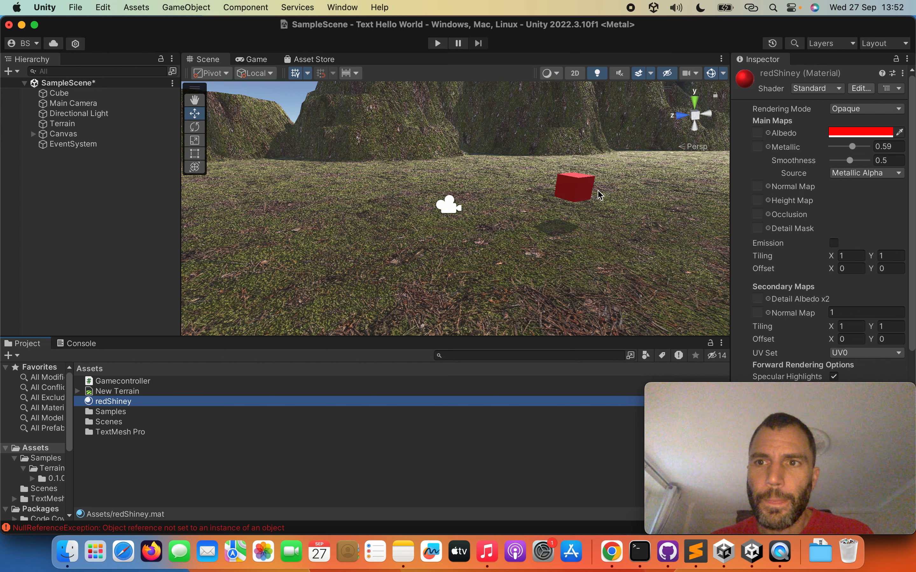
mouse_move(851, 162)
left_mouse_down()
mouse_move(869, 163)
mouse_move(855, 147)
mouse_move(867, 148)
mouse_move(854, 149)
mouse_move(865, 150)
left_mouse_up()
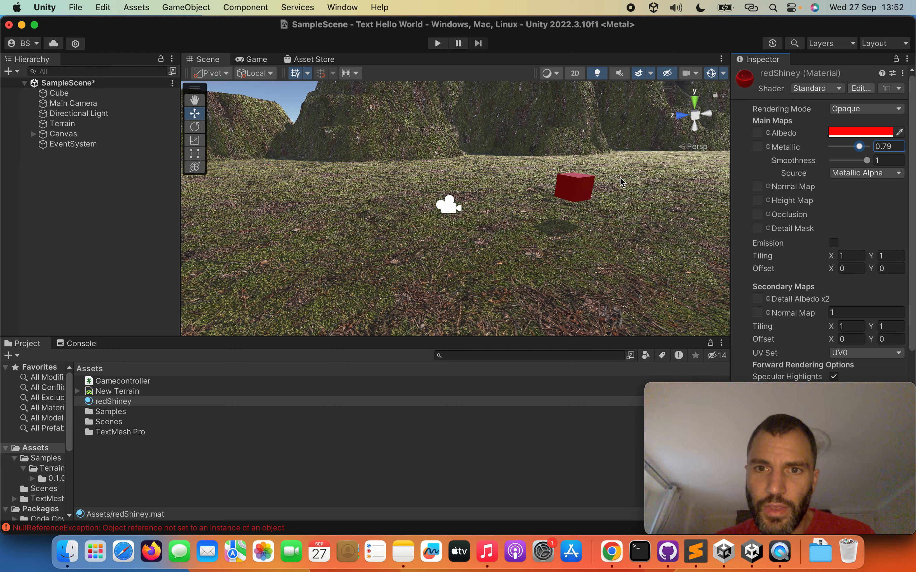
Step: Examine the Cube and the Main Camera up close and their placement relative to each other on the terrain
double_click(61, 94)
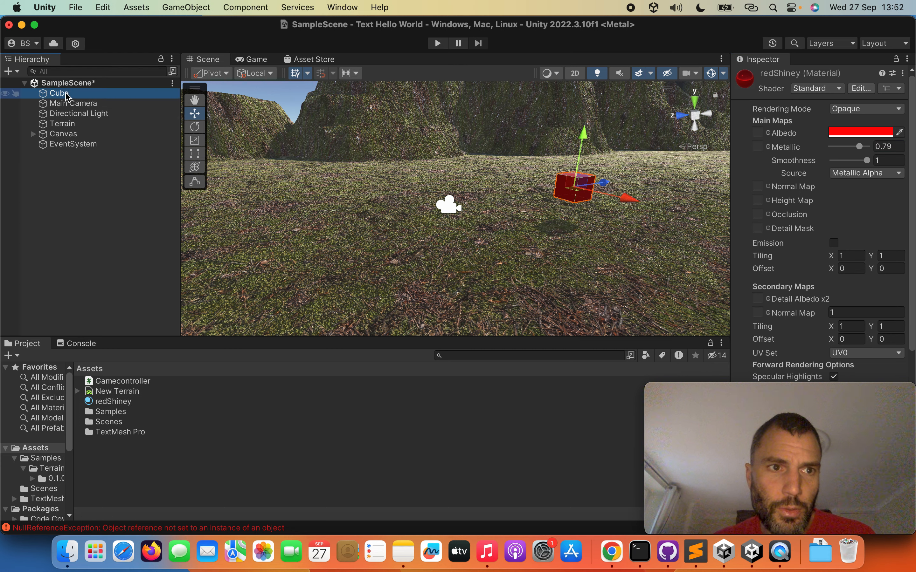
left_click_drag(537, 191, 459, 181, "alt")
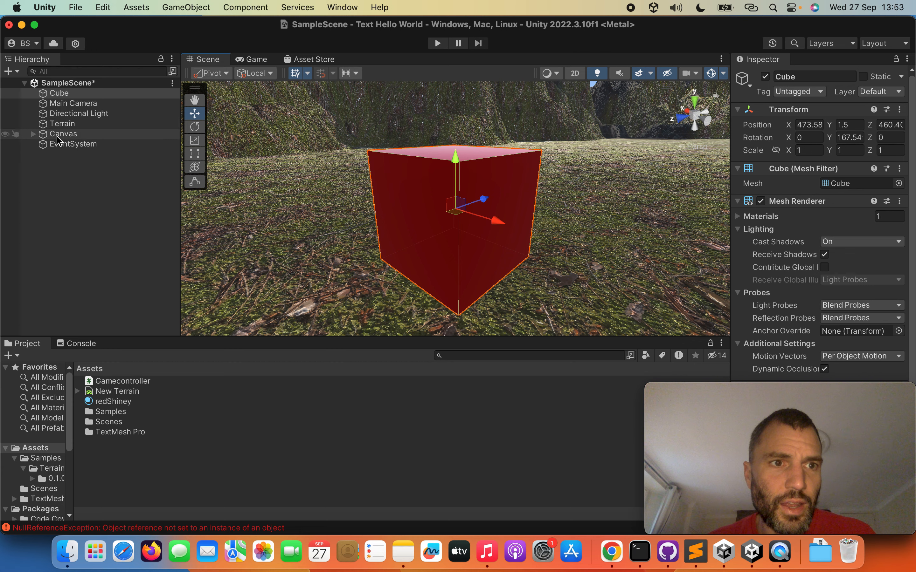
left_click(56, 103)
double_click(56, 103)
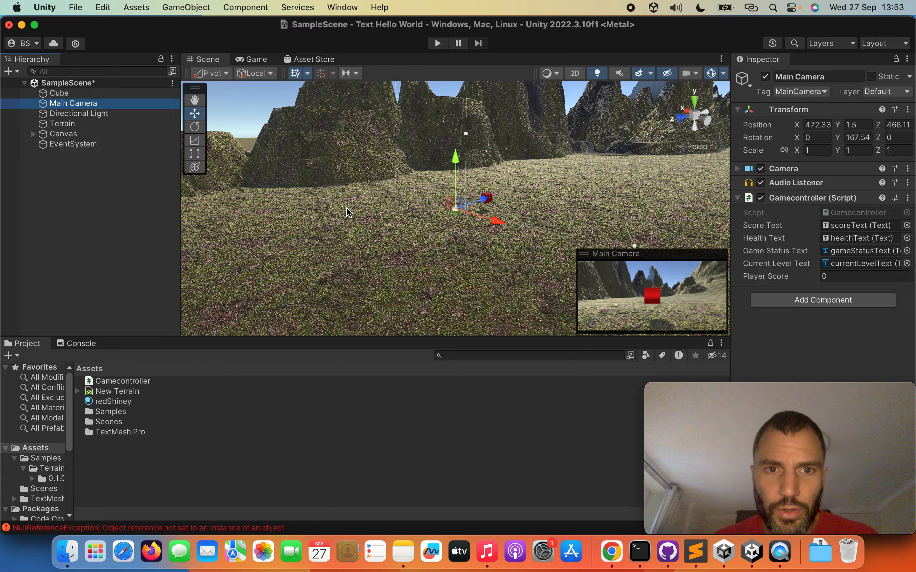
left_click_drag(349, 212, 478, 244, "alt")
scroll(480, 216, "up", 5)
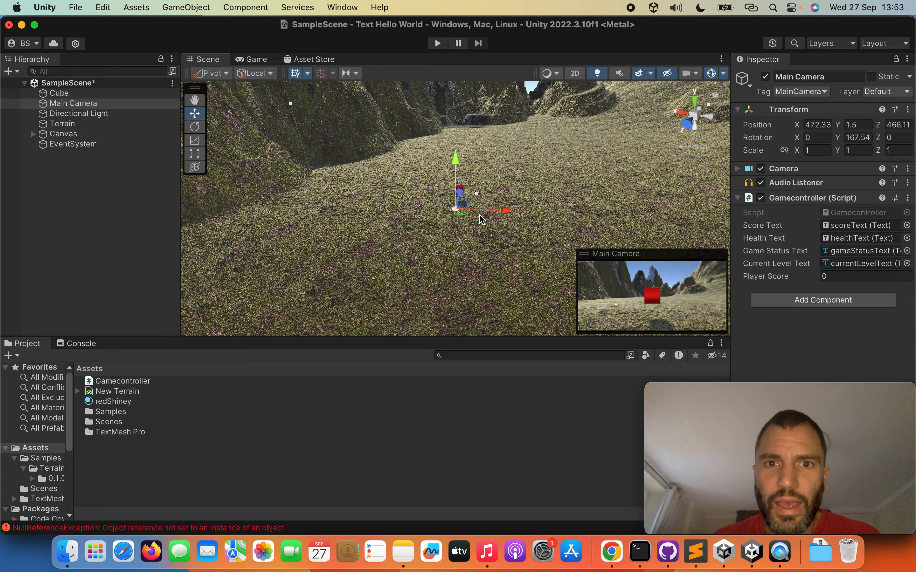
scroll(481, 214, "up", 3)
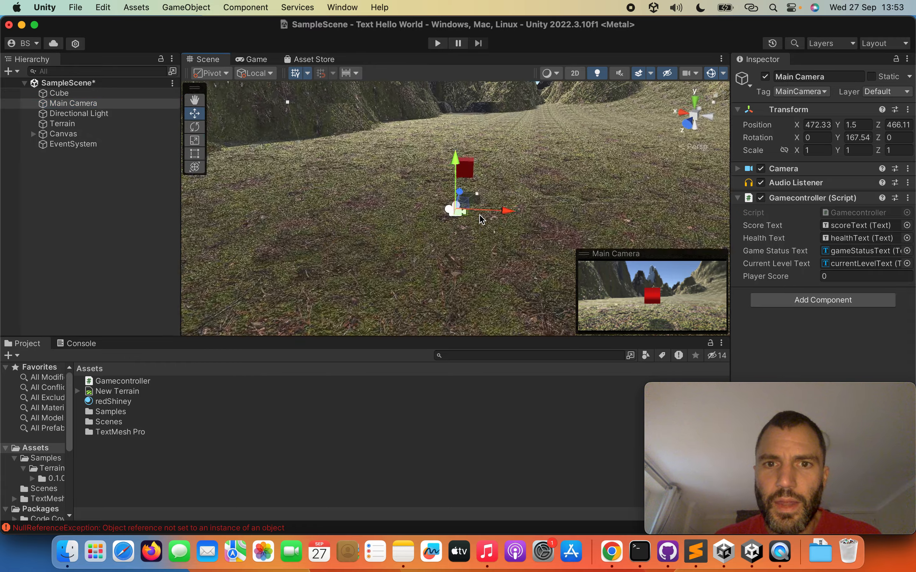
Step: Review the Cube's components from Transform to the redShiney material, and collapse Box Collider and Mesh Renderer
left_click(57, 93)
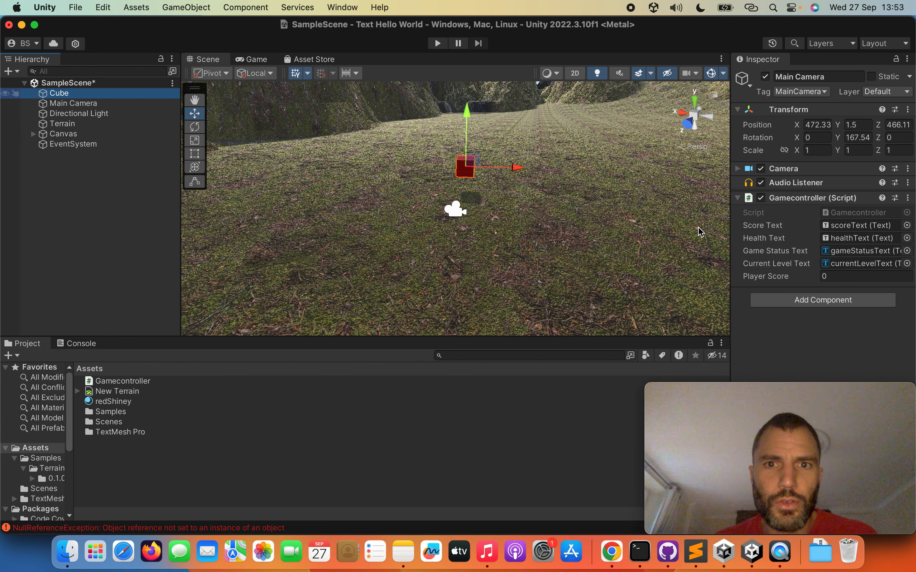
mouse_move(807, 394)
left_click_drag(838, 394, 649, 390)
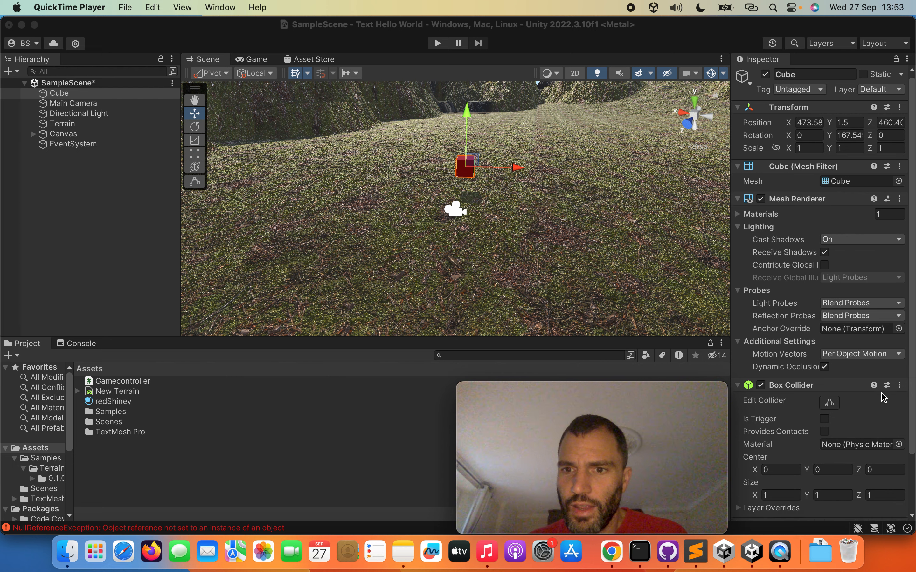
scroll(884, 397, "down", 3)
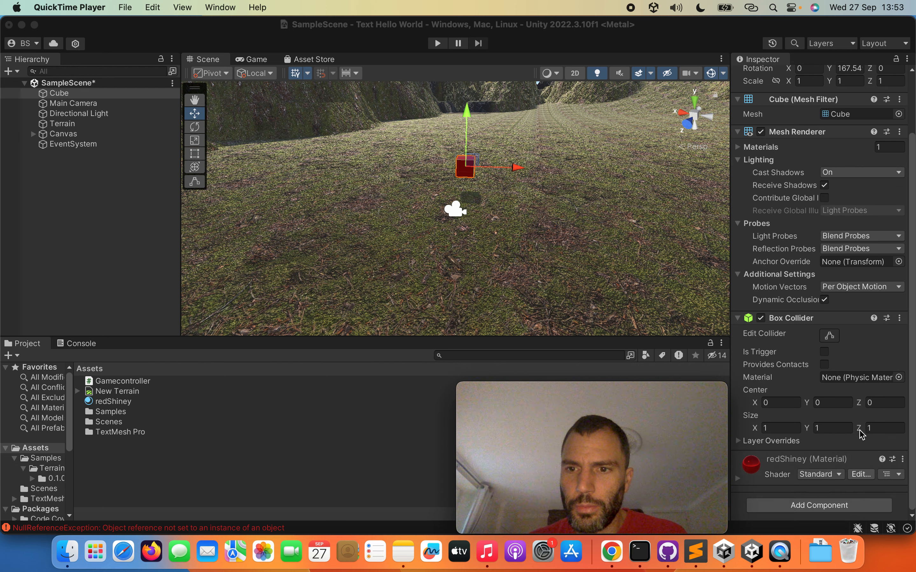
scroll(767, 290, "up", 3)
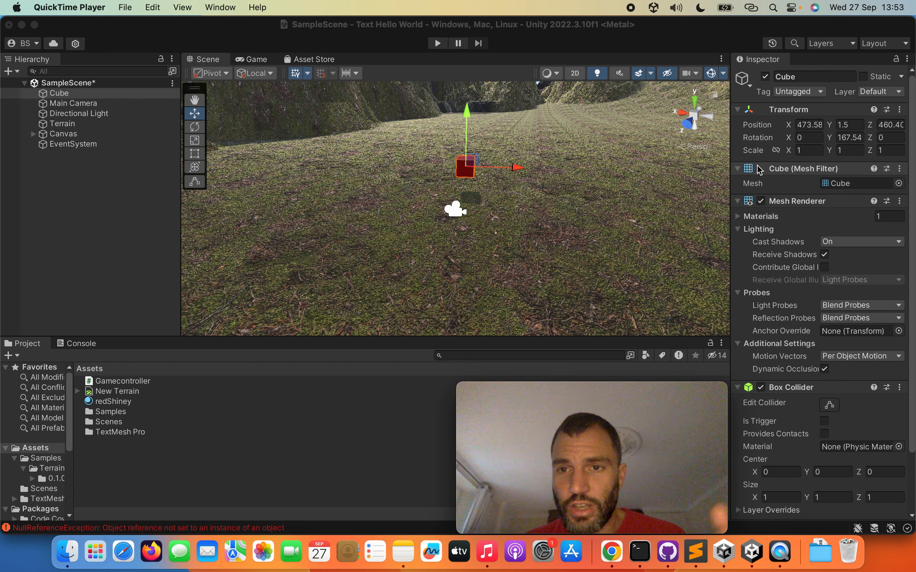
scroll(774, 209, "down", 1)
scroll(774, 209, "down", 1)
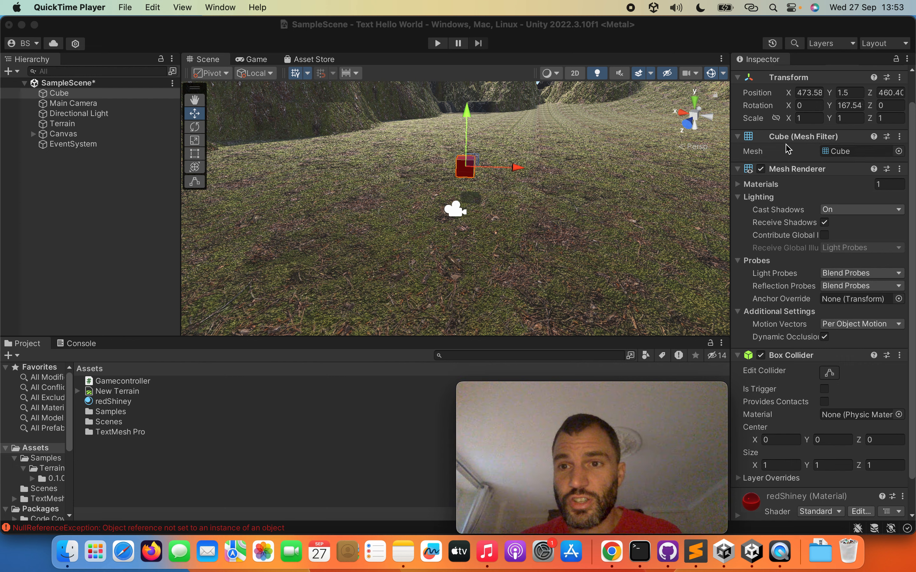
scroll(796, 178, "down", 2)
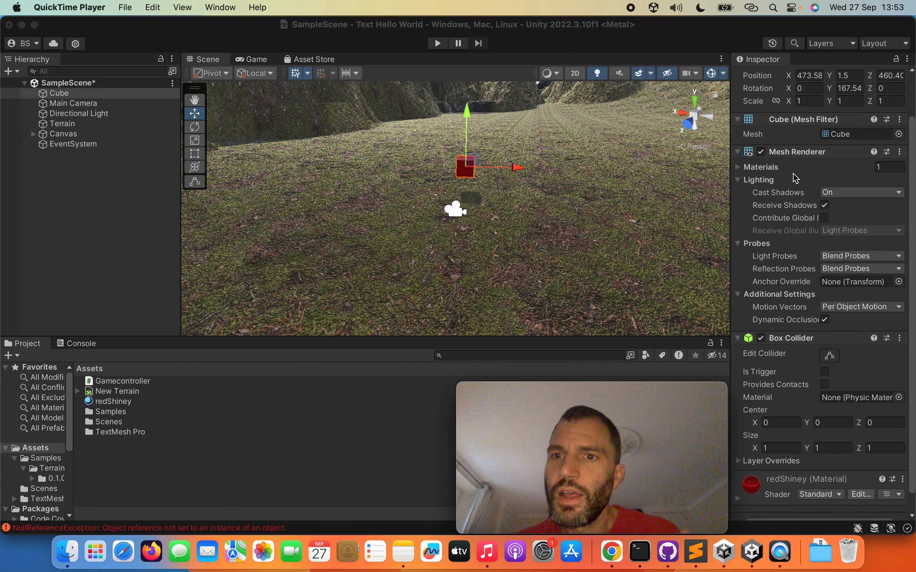
scroll(791, 322, "down", 2)
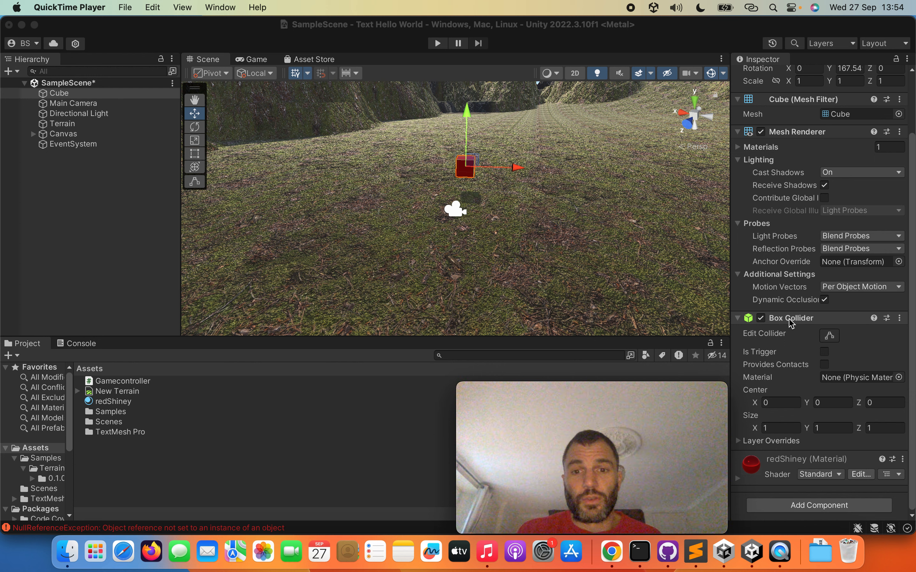
left_click(740, 321)
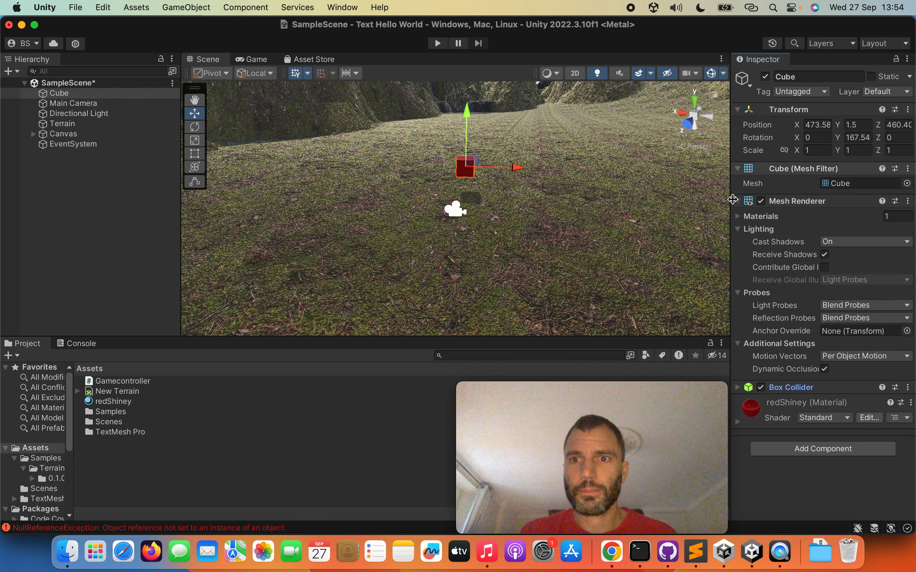
left_click(739, 202)
left_click(783, 282)
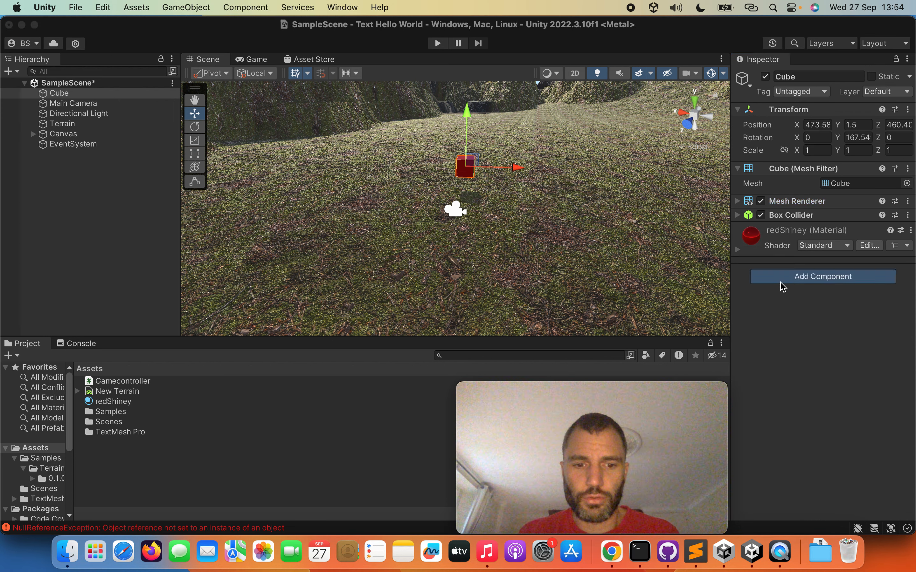
type("rigid")
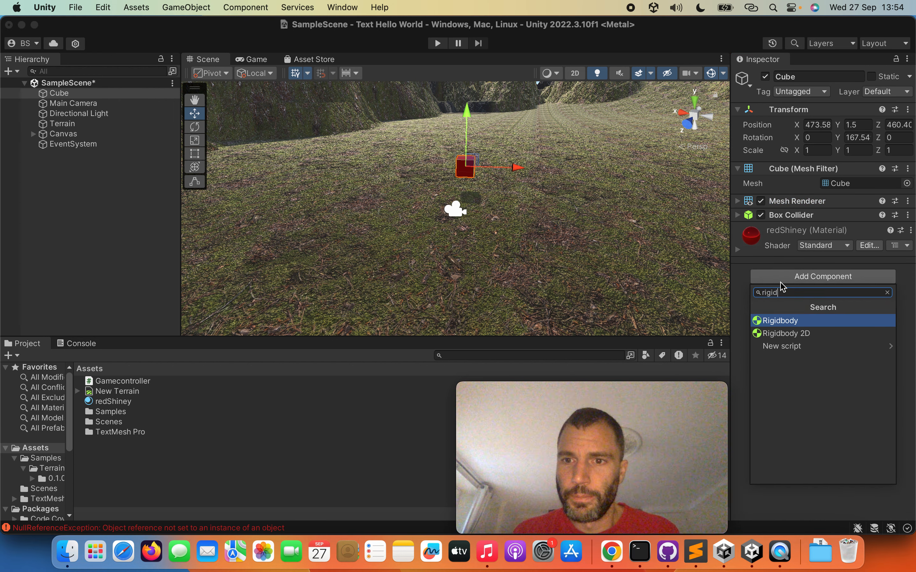
left_click(785, 322)
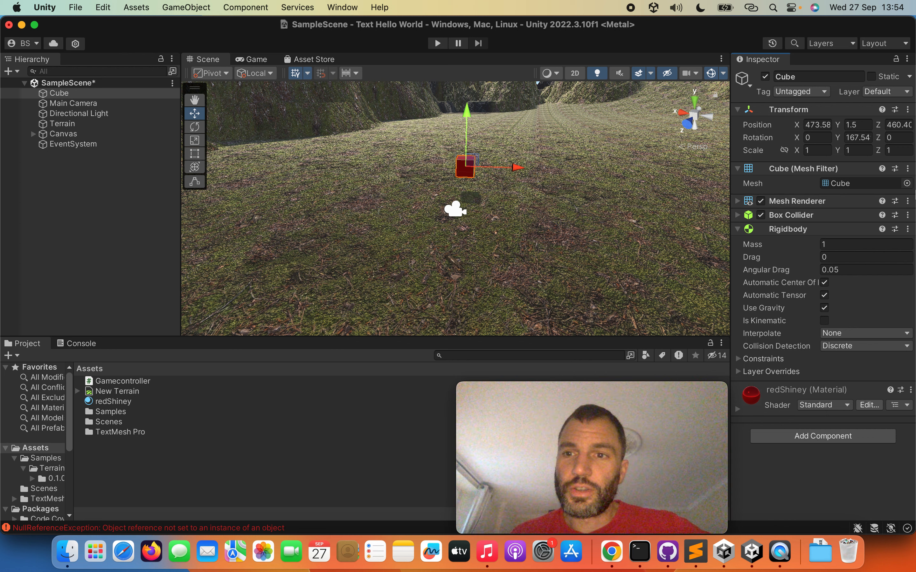
left_click(907, 229)
left_click(853, 289)
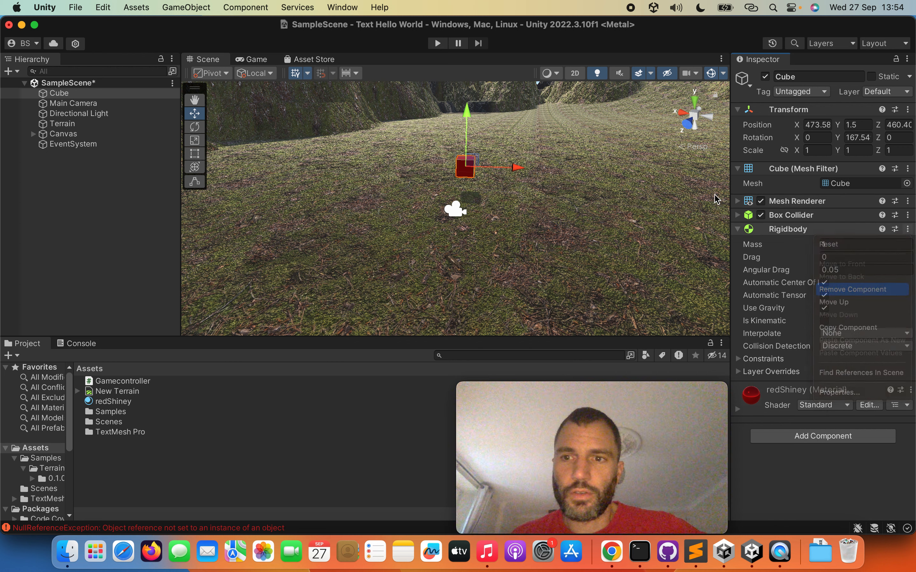
Step: Run the scene, add a Rigidbody to the Cube during play to test gravity on it, and stop the run
left_click(438, 43)
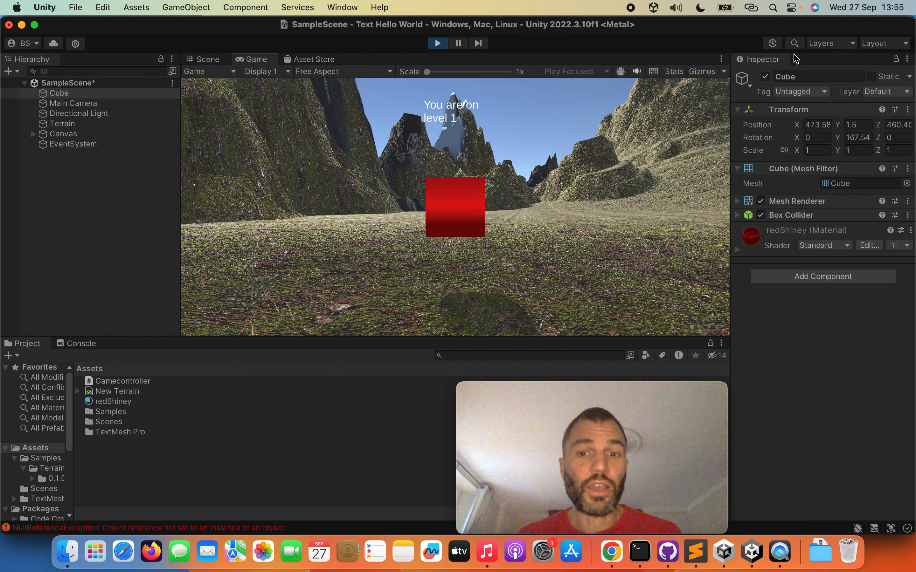
left_click(796, 282)
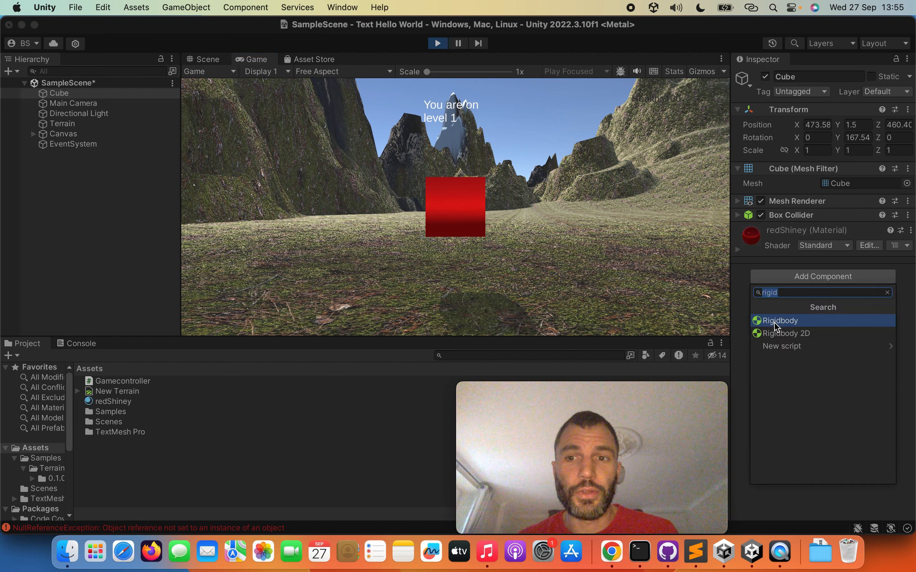
left_click(776, 322)
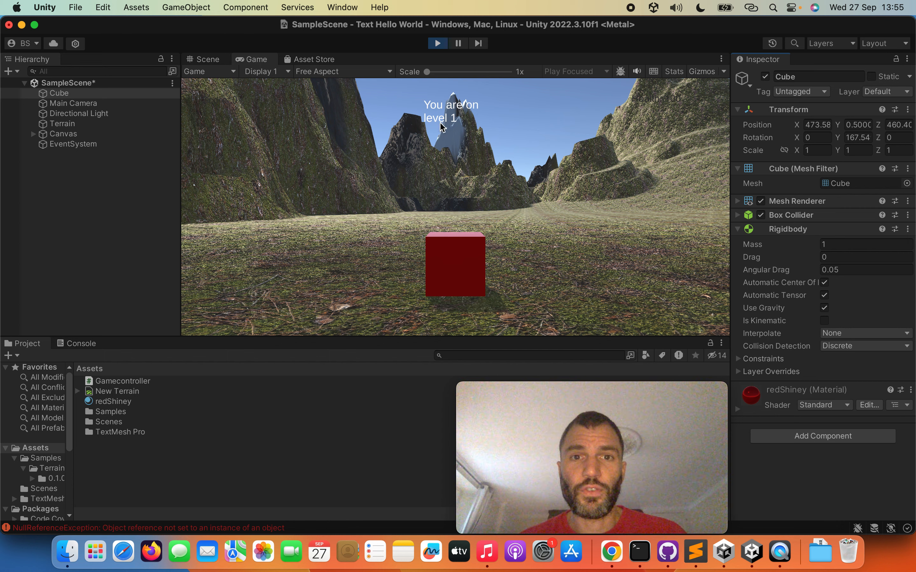
left_click(436, 43)
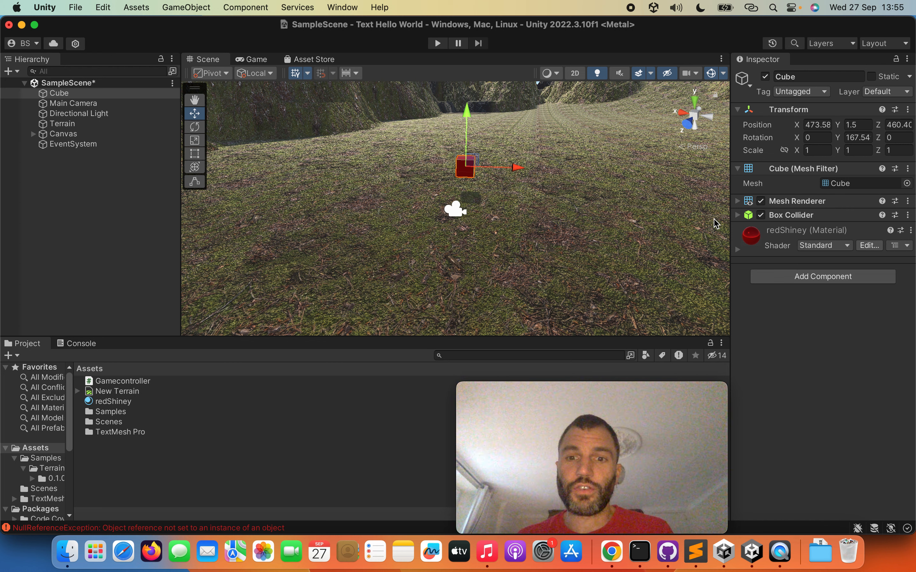
Step: Add a Rigidbody component to the Cube and rotate it to about 31.42 degrees on Z
left_click(823, 278)
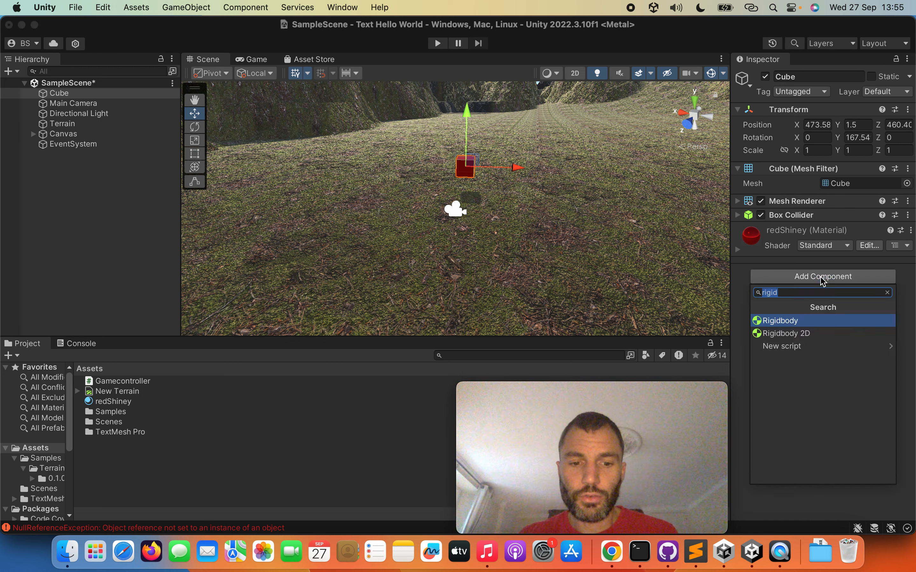
left_click(782, 321)
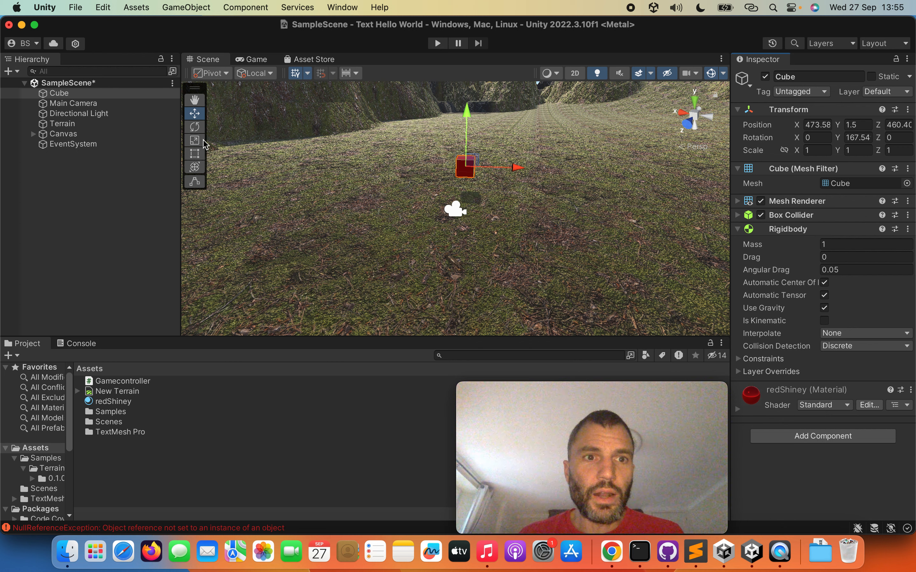
left_click(194, 127)
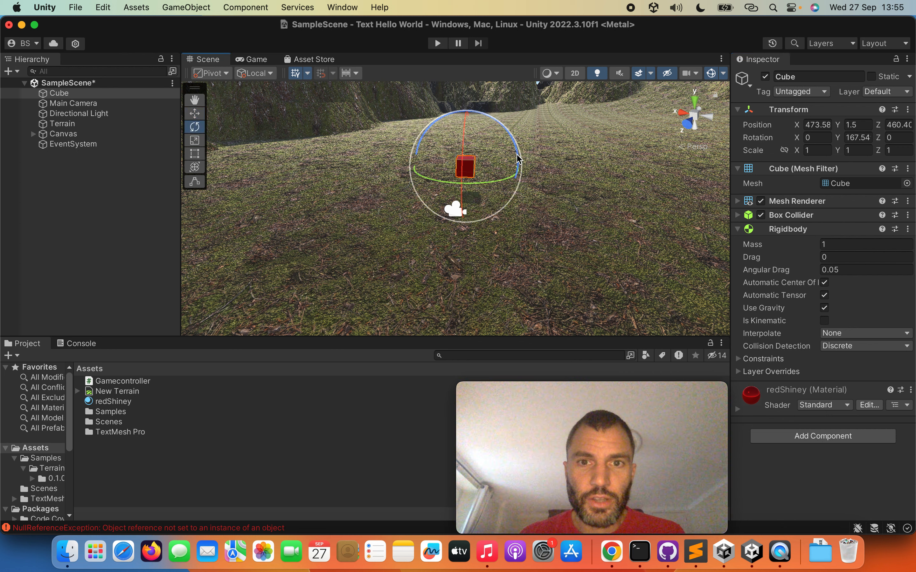
left_click_drag(519, 159, 459, 112)
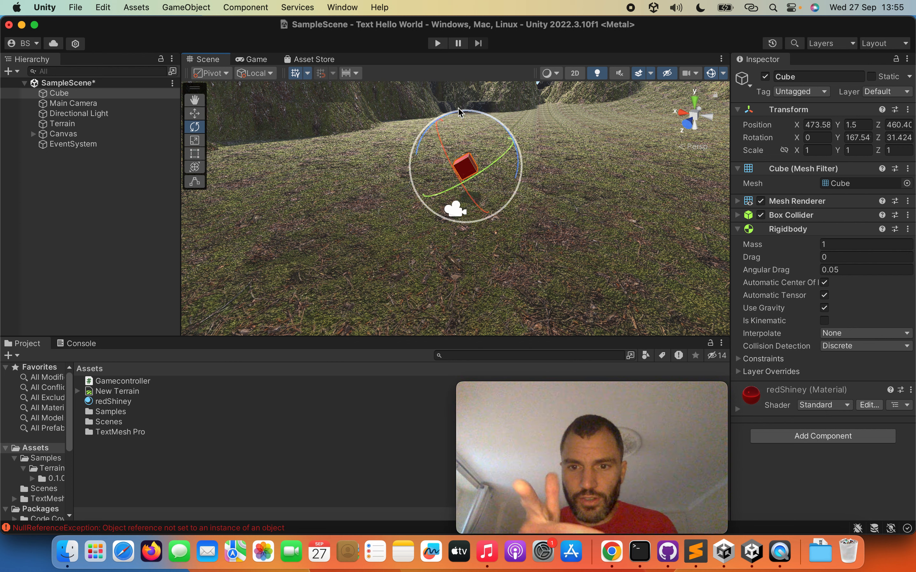
Step: Move the tilted Cube a little higher along its local Y axis and run the scene
key("w")
left_click_drag(436, 129, 427, 114)
left_click(437, 44)
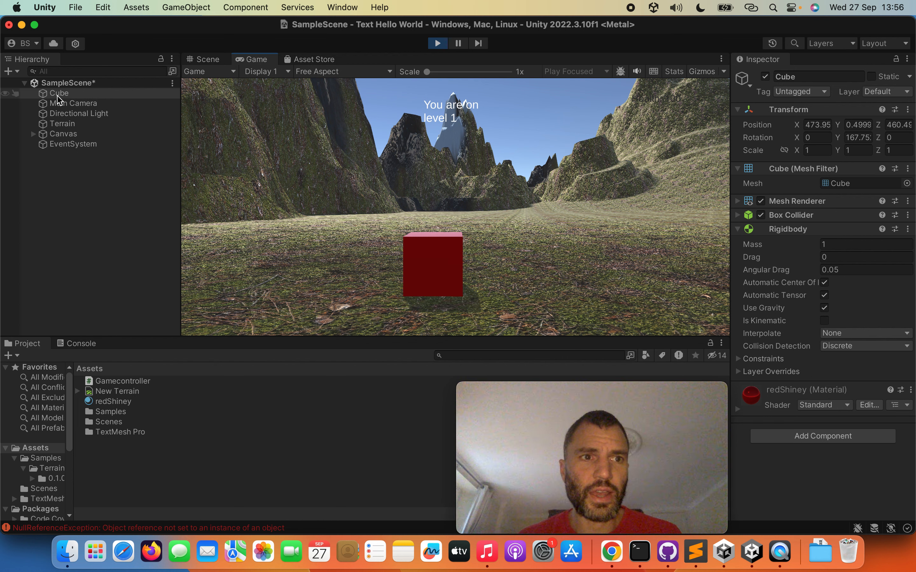
Step: Create a prefab of the Cube in the Assets folder and stop the running scene
left_click_drag(58, 99, 133, 477)
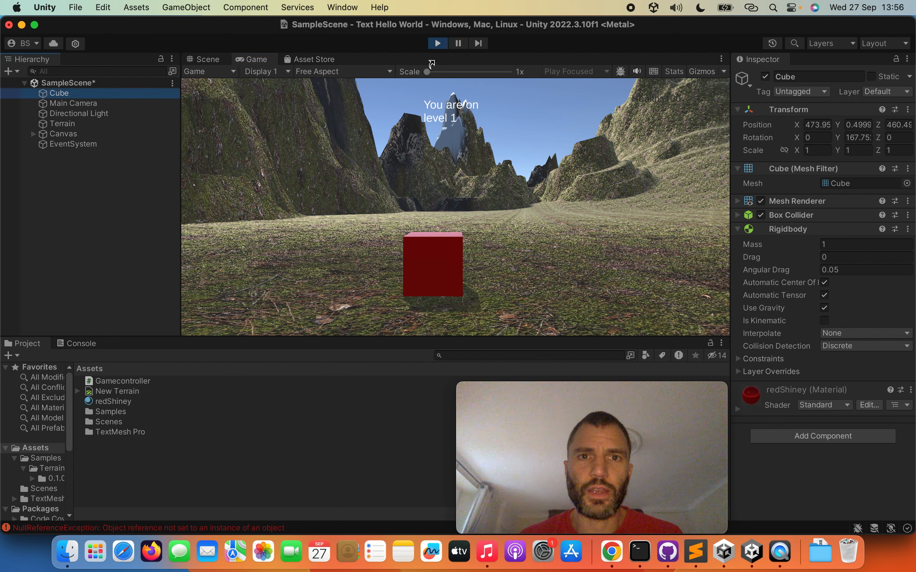
left_click(436, 44)
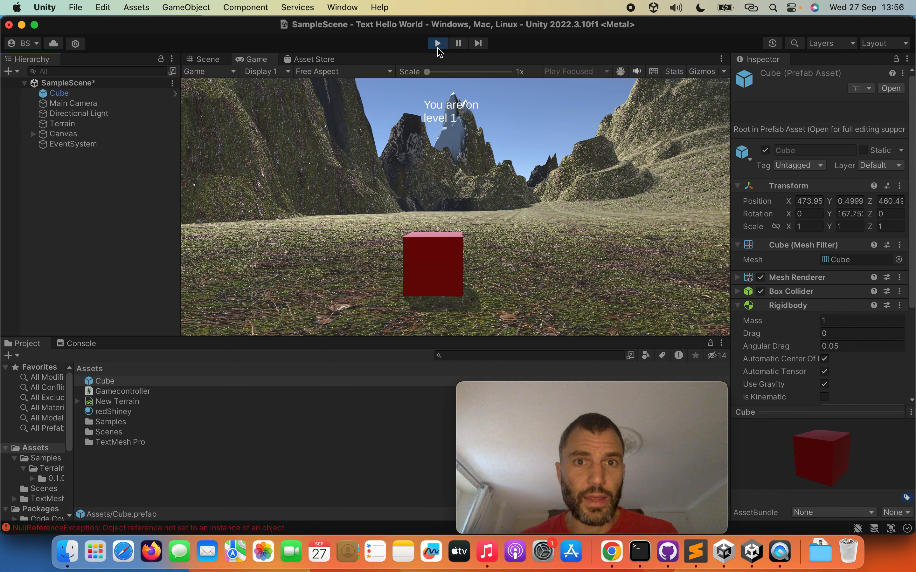
left_click(438, 48)
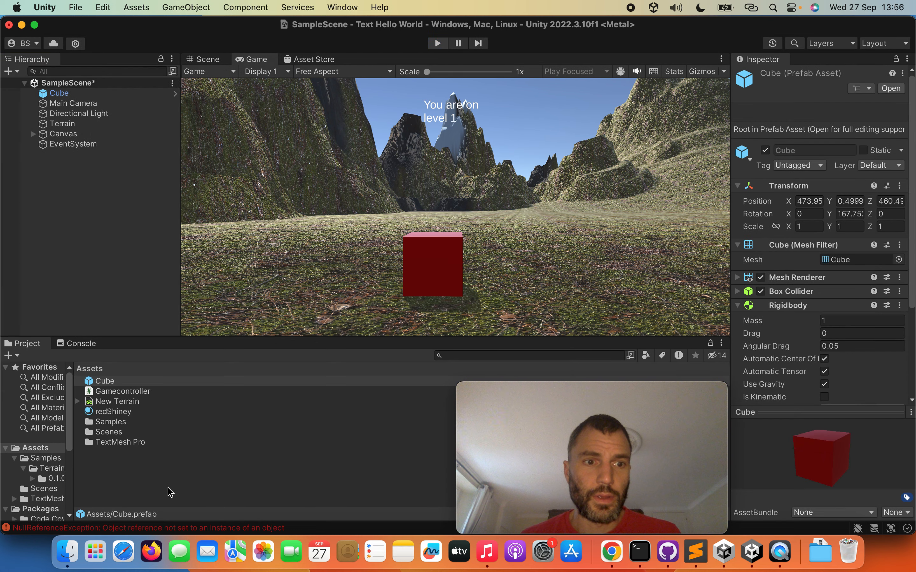
Step: Create a prefab variant of the Cube prefab in the Assets folder, accepting the default name
left_click(103, 382)
right_click(103, 386)
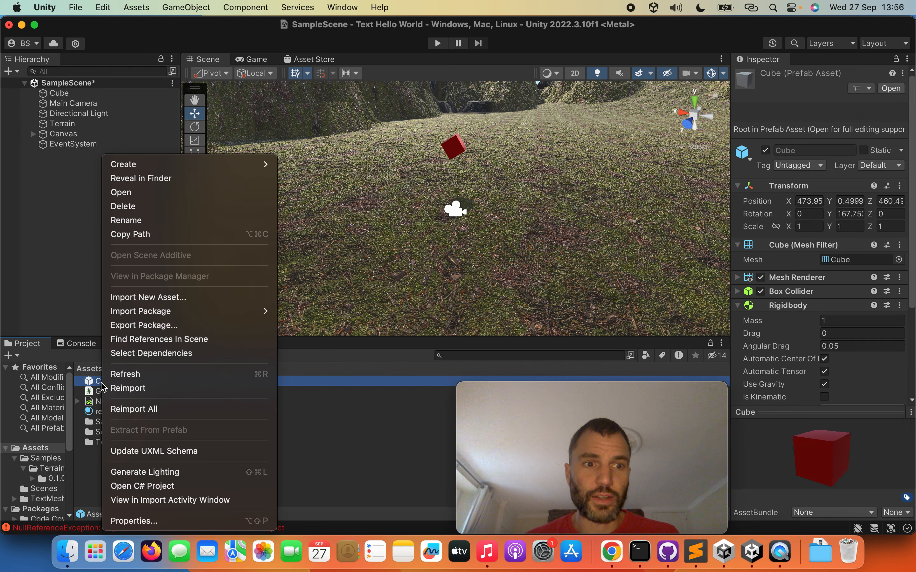
mouse_move(225, 170)
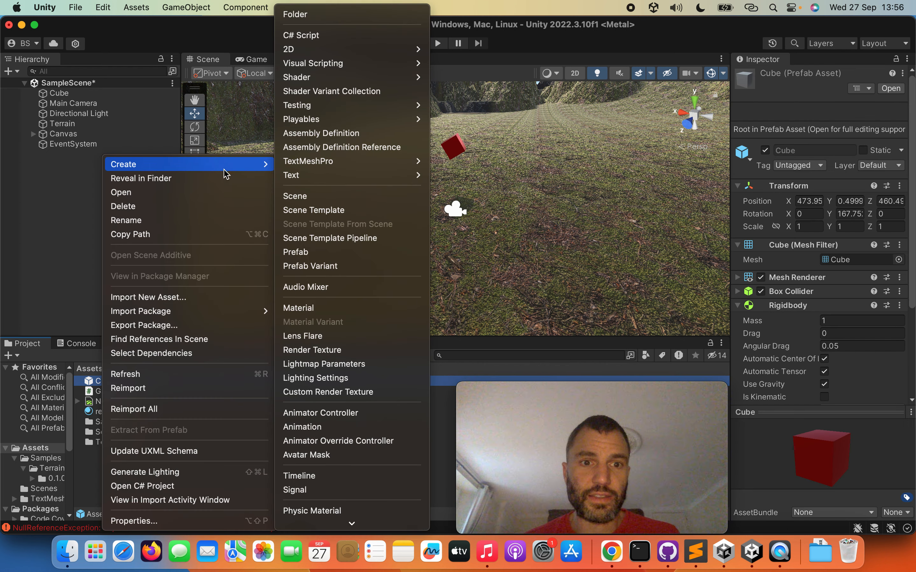
left_click(331, 270)
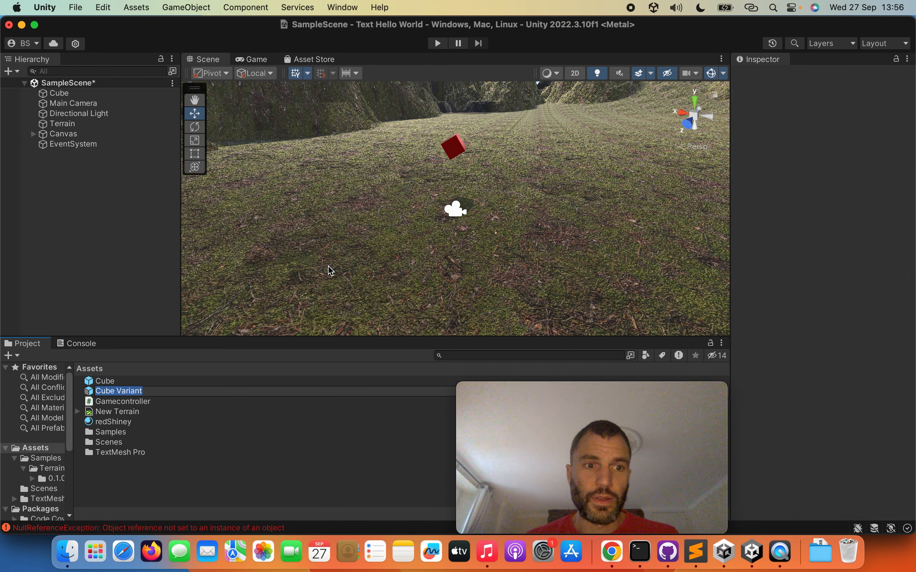
key("Return")
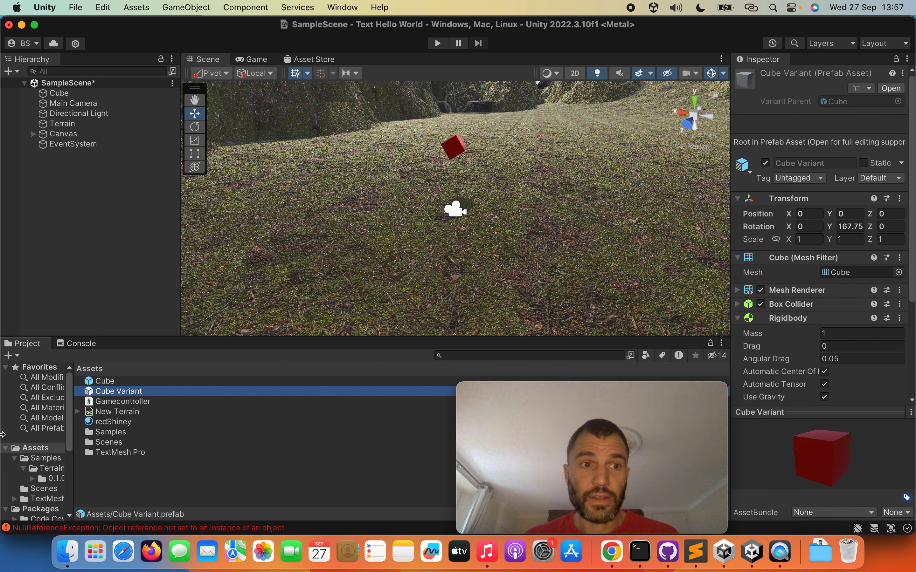
Step: Create an empty child object named Position under the Cube and move it out to the scene's root level above the Cube
right_click(101, 227)
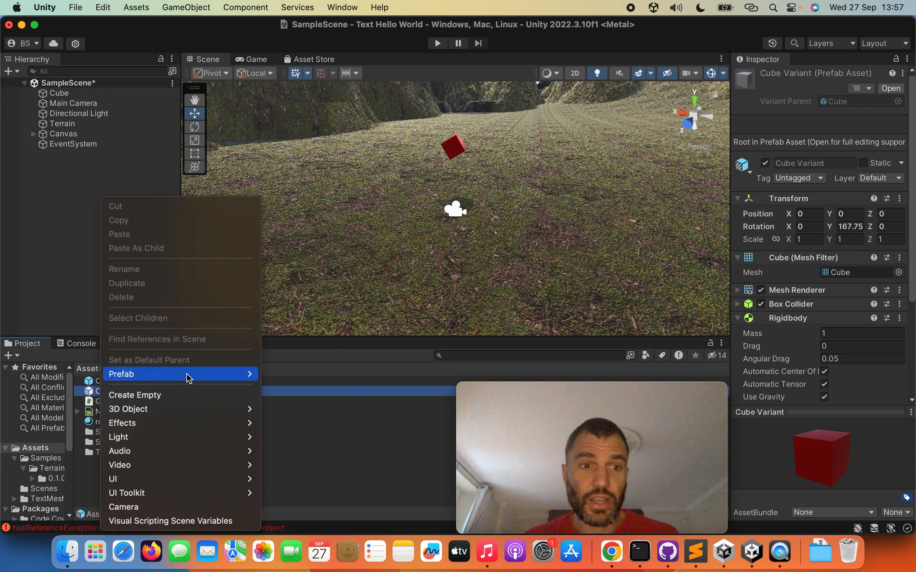
right_click(59, 95)
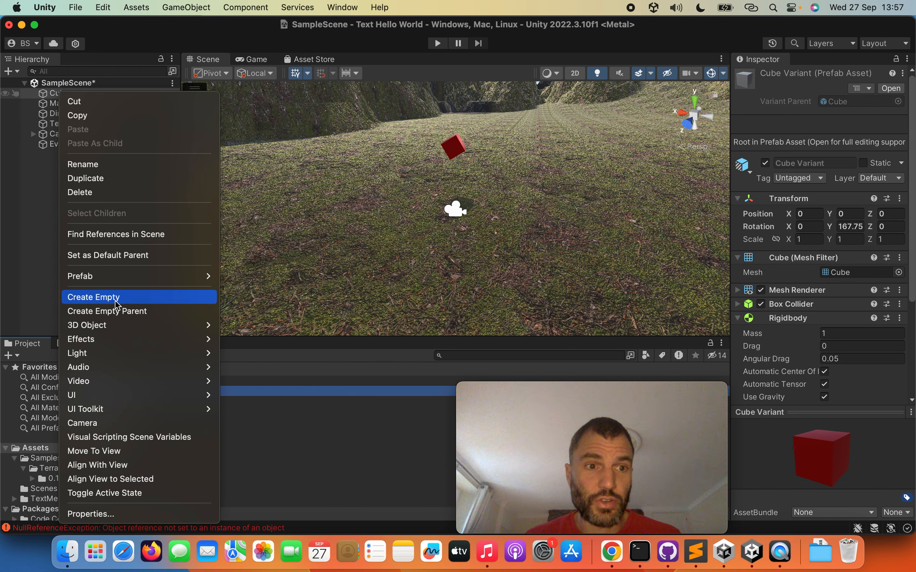
left_click(116, 300)
type("Position")
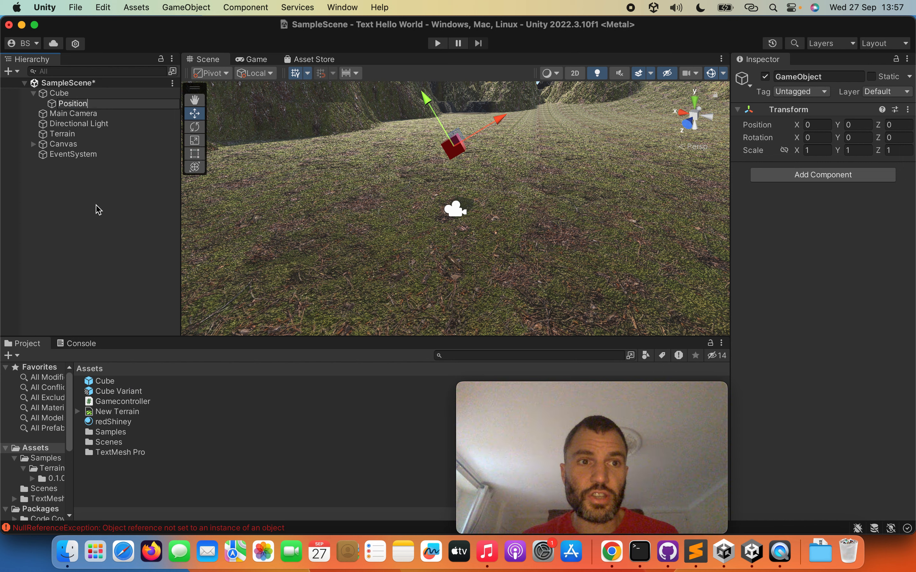
key("Return")
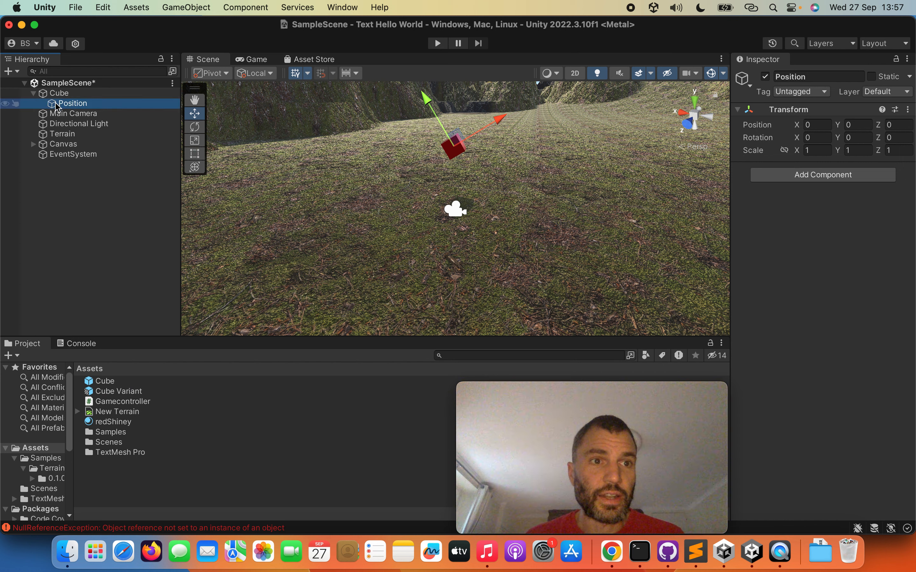
left_click_drag(59, 103, 44, 94)
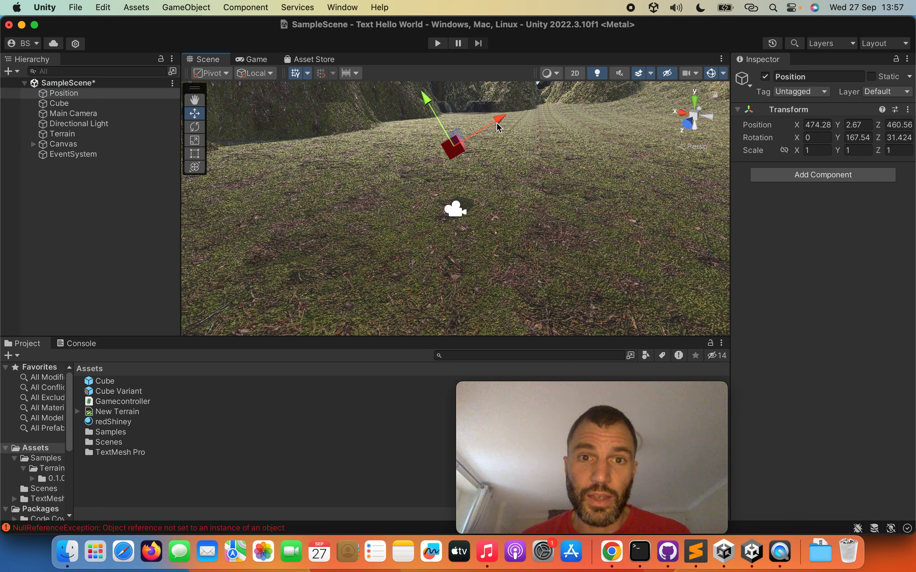
Step: Move the Position object away from the Cube along its local axes to about X 472.71, Y 3.24, Z 460.21
left_click(505, 122)
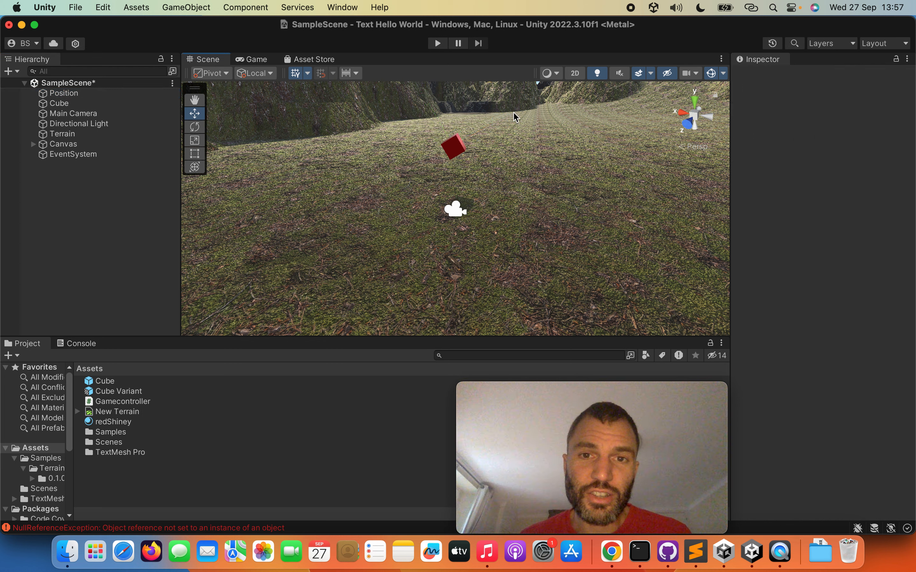
left_click(136, 93)
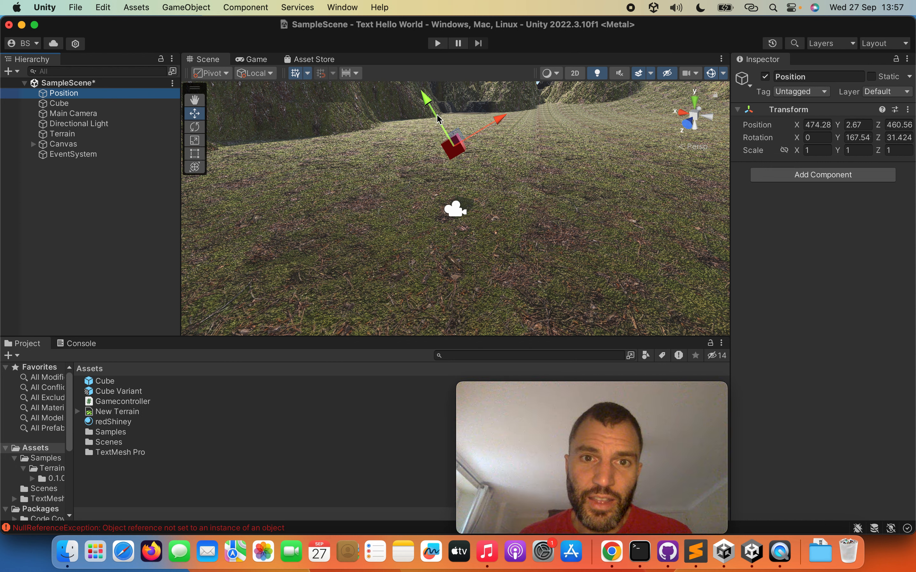
left_click_drag(438, 119, 517, 143)
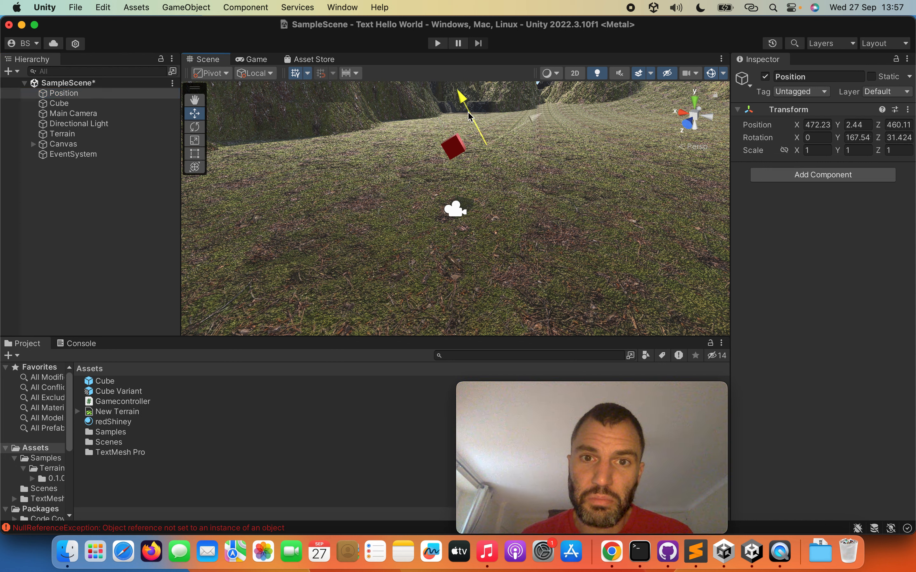
left_click_drag(470, 116, 466, 111)
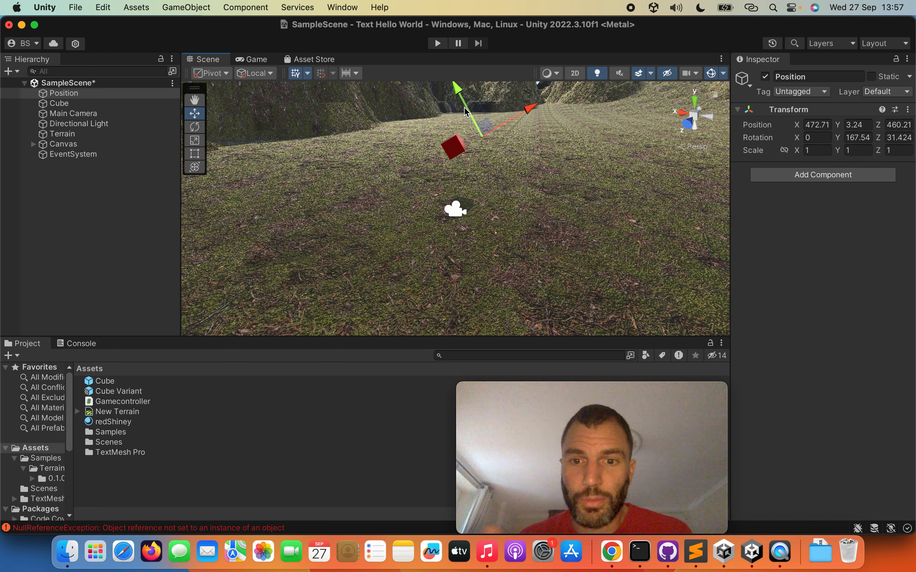